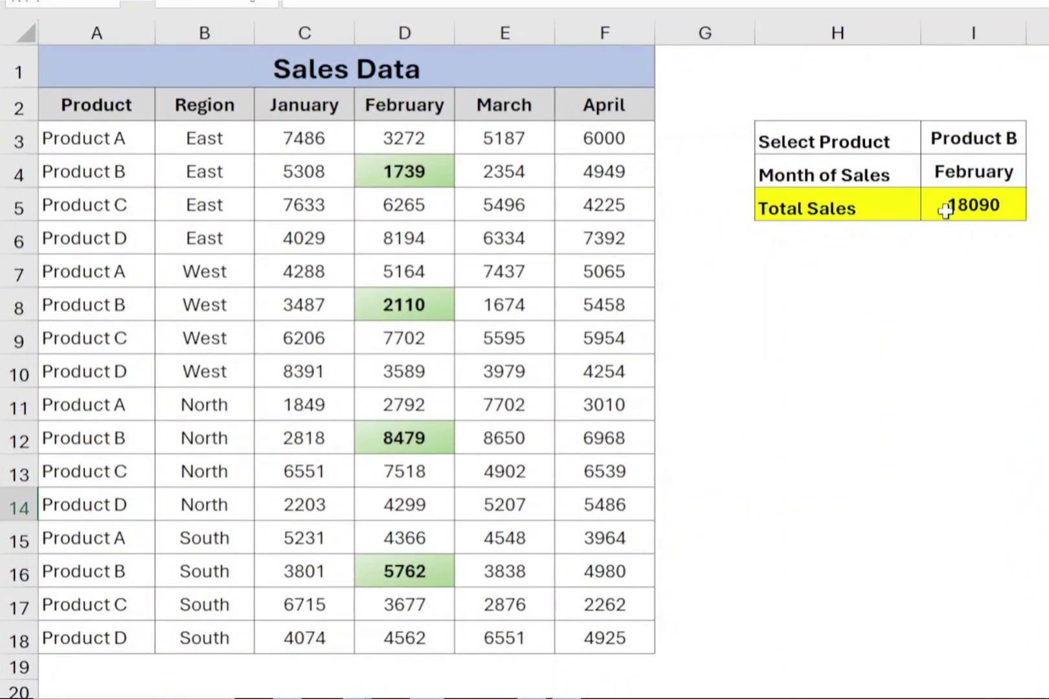
# Pick Product A in the product dropdown and March in the month dropdown
pyautogui.click(945, 136)
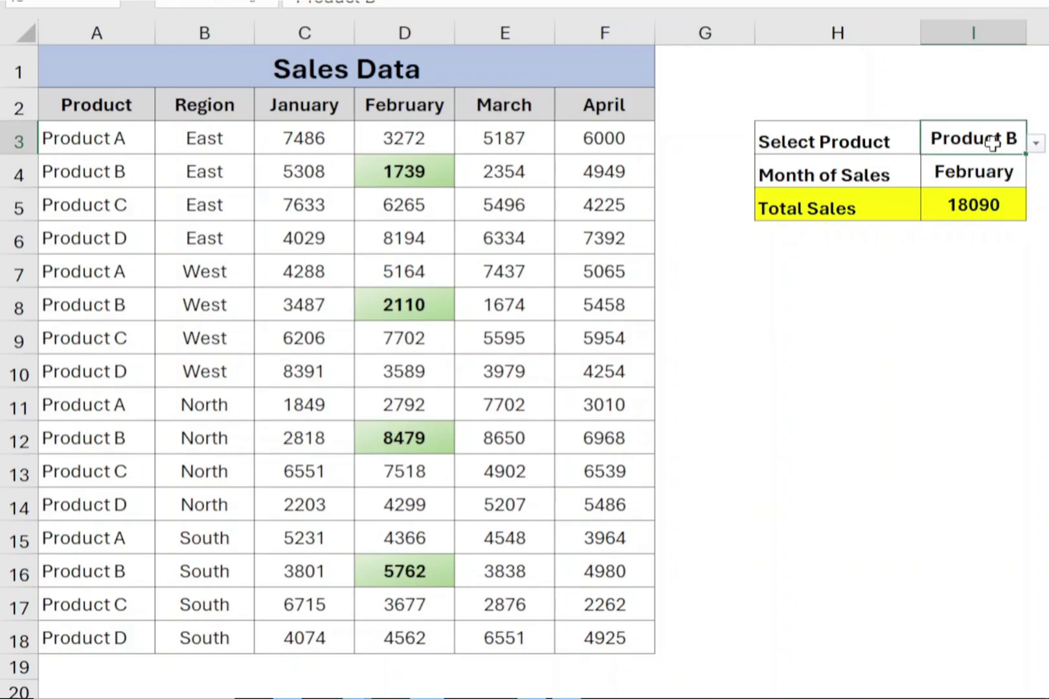
pyautogui.click(1036, 144)
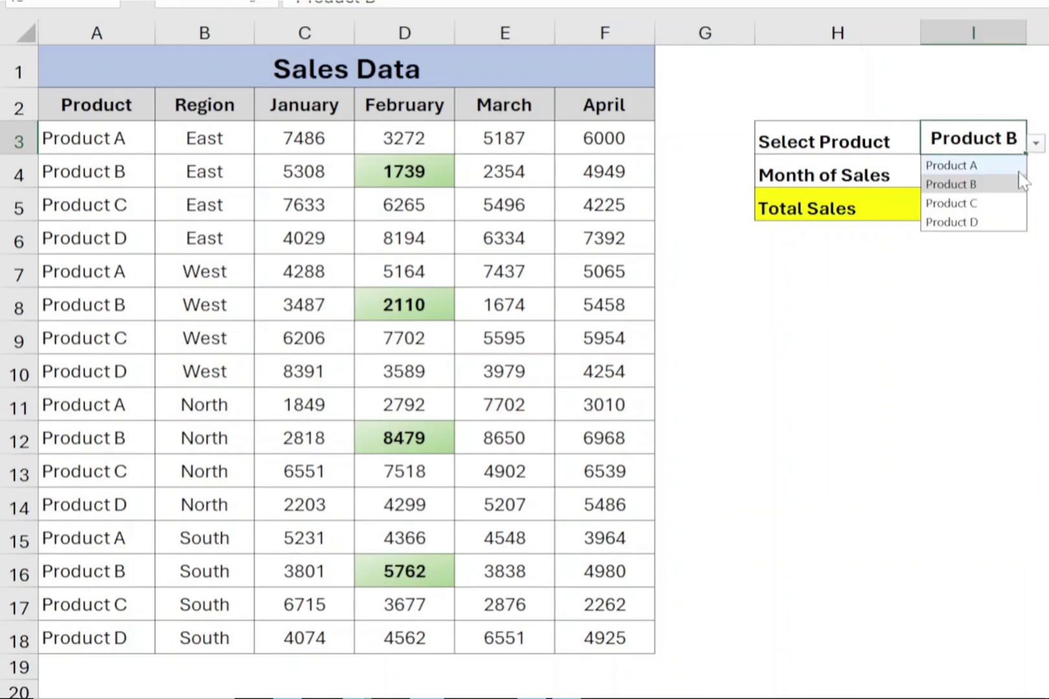
pyautogui.click(1001, 165)
pyautogui.click(996, 172)
pyautogui.click(1036, 176)
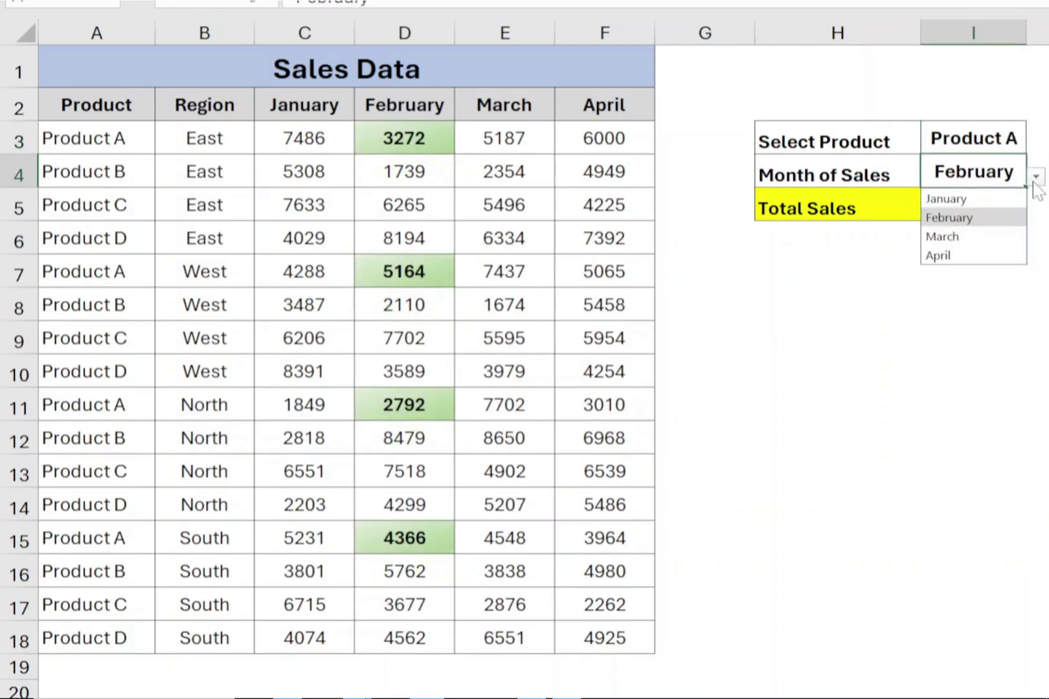
pyautogui.click(1001, 241)
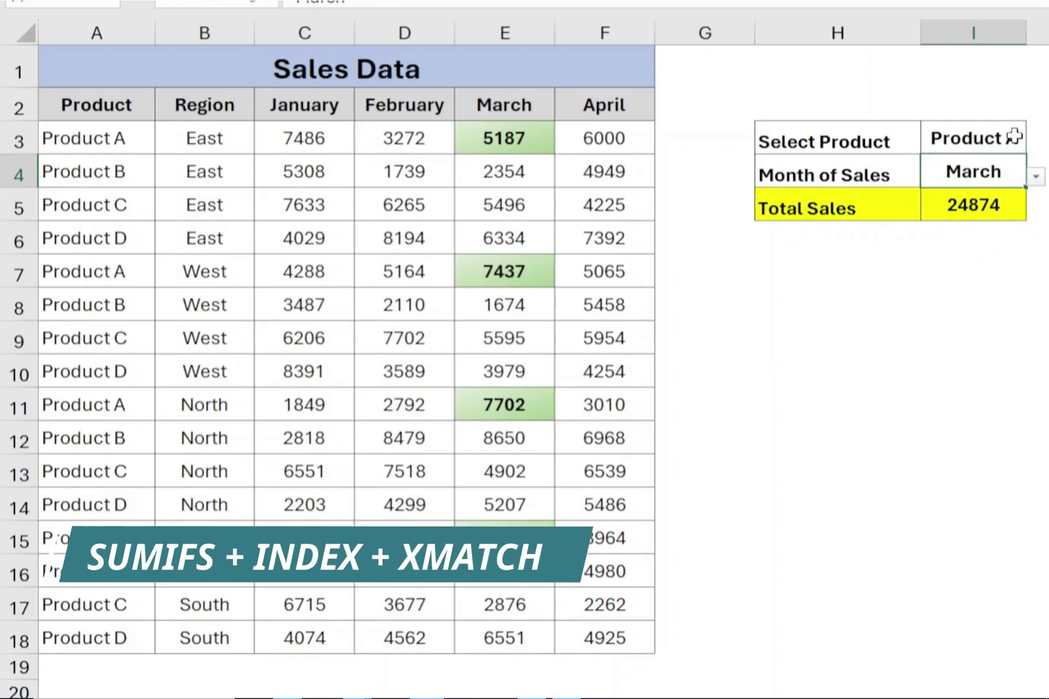
# Switch the month to April and the product to Product C
pyautogui.click(1036, 176)
pyautogui.click(1012, 256)
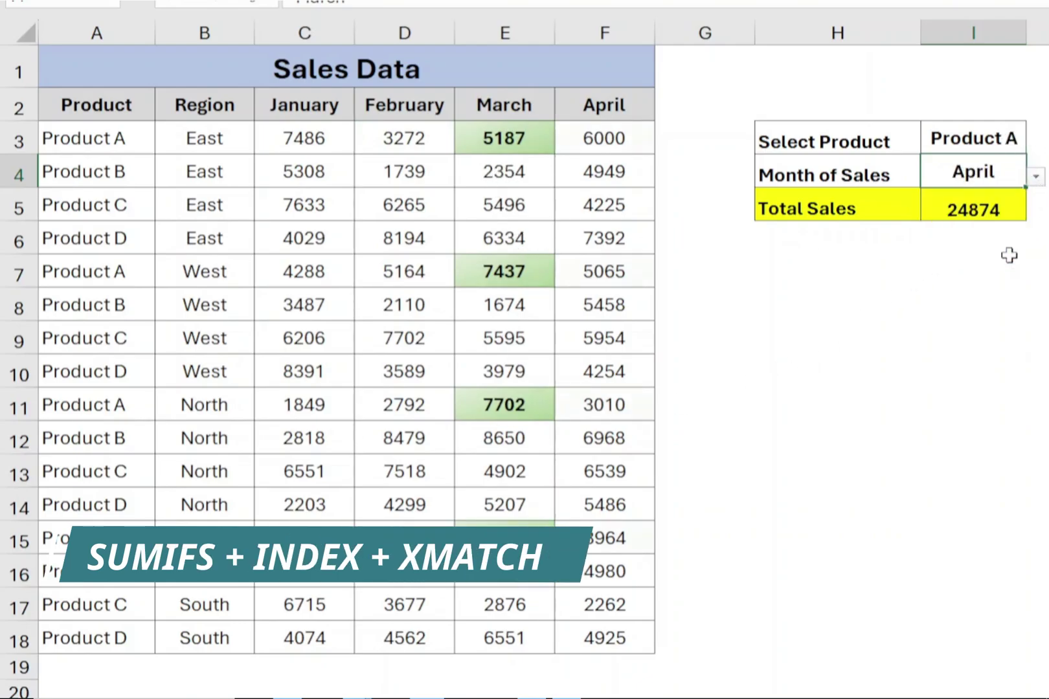
pyautogui.click(946, 138)
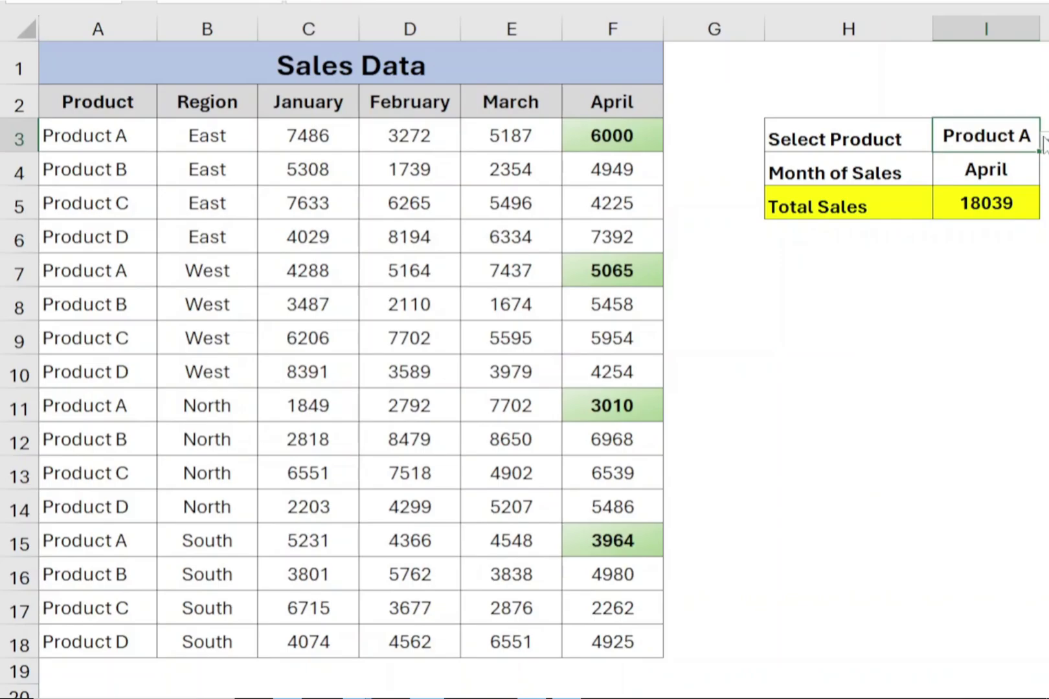
pyautogui.click(1036, 143)
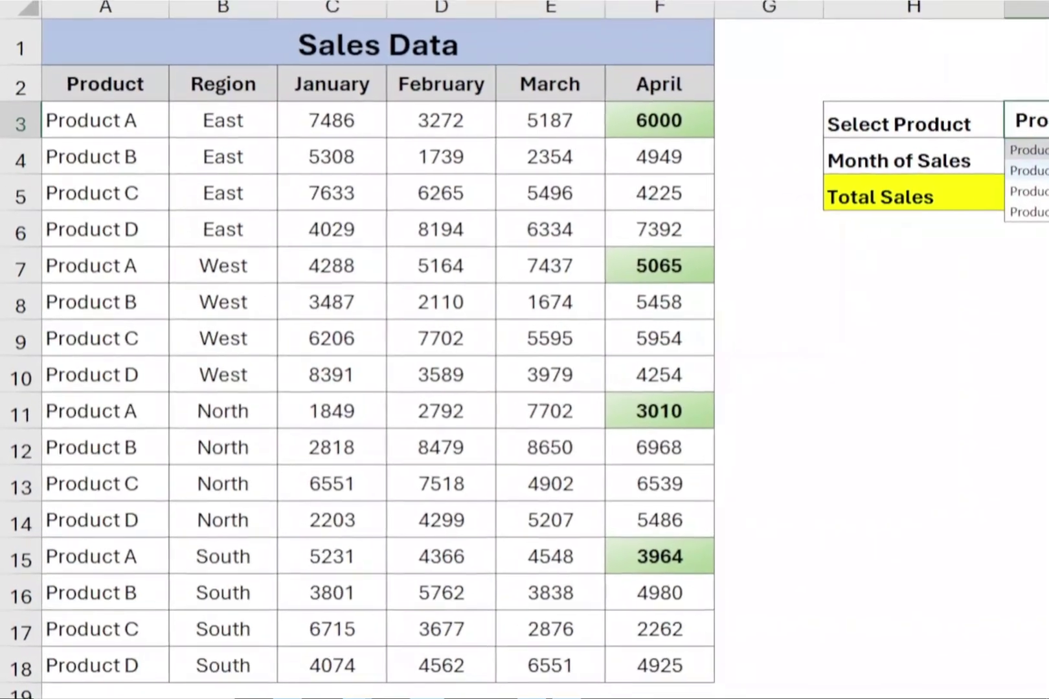
pyautogui.click(1029, 191)
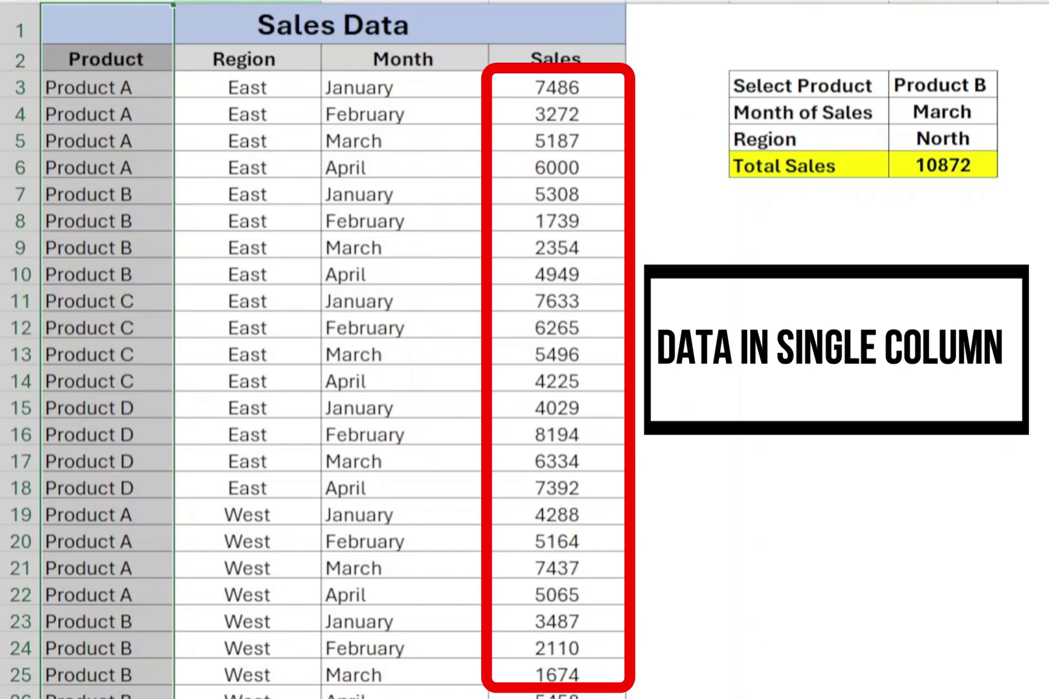
pyautogui.click(246, 1)
pyautogui.click(401, 2)
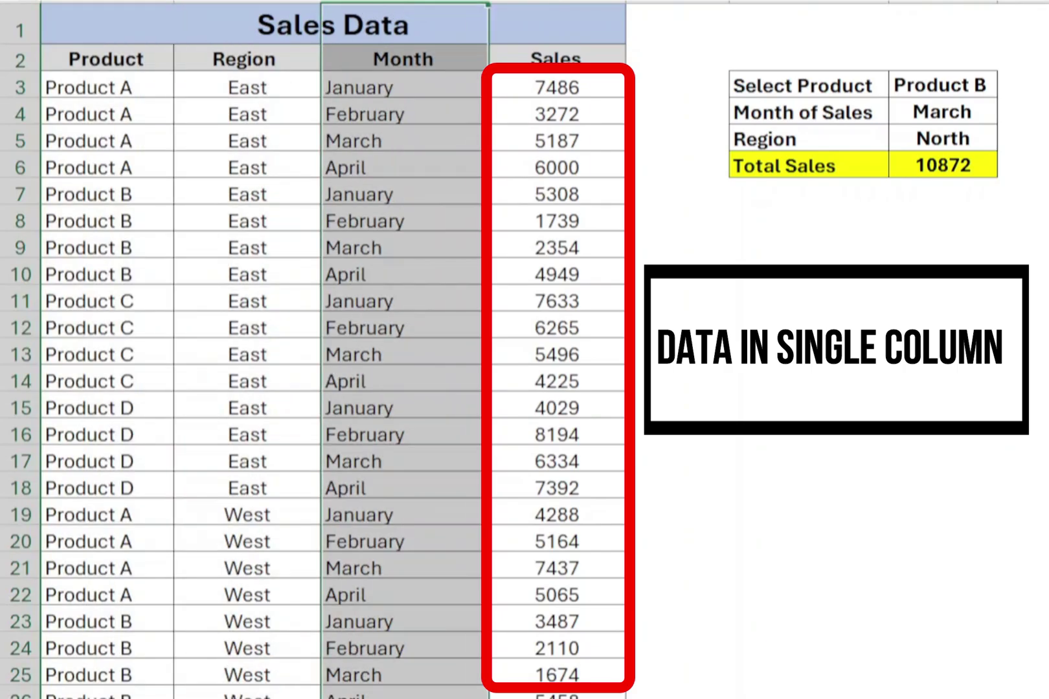
pyautogui.click(557, 2)
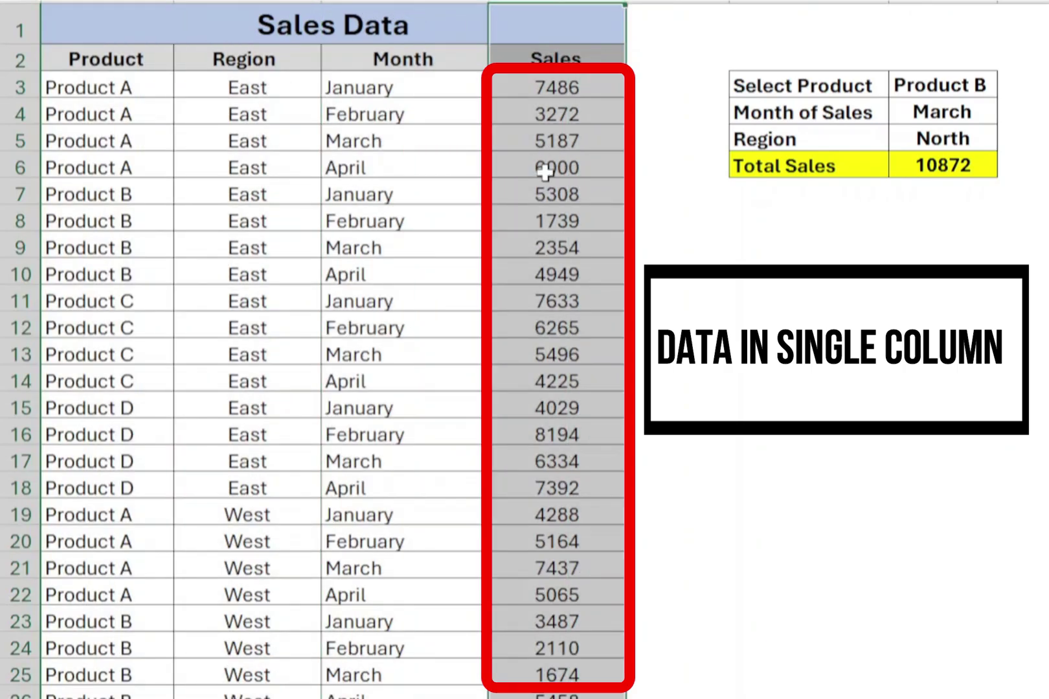
pyautogui.click(522, 169)
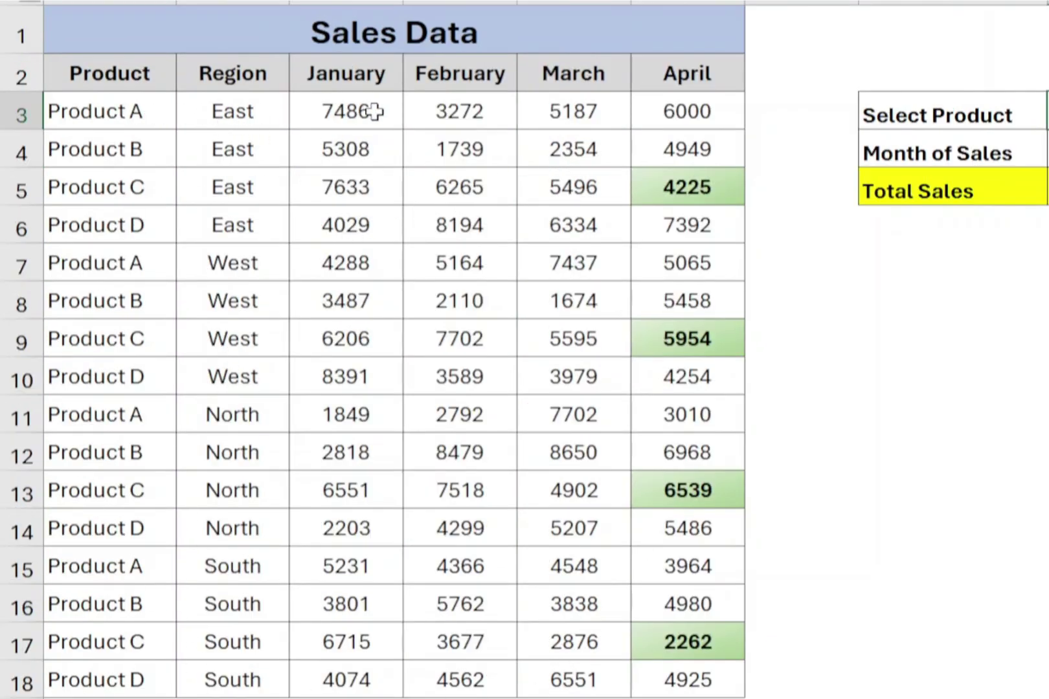
# Highlight the Product column, the January–April headers and the Region column to inspect the data
pyautogui.moveTo(125, 73); pyautogui.dragTo(68, 652)
pyautogui.moveTo(312, 76); pyautogui.dragTo(674, 73)
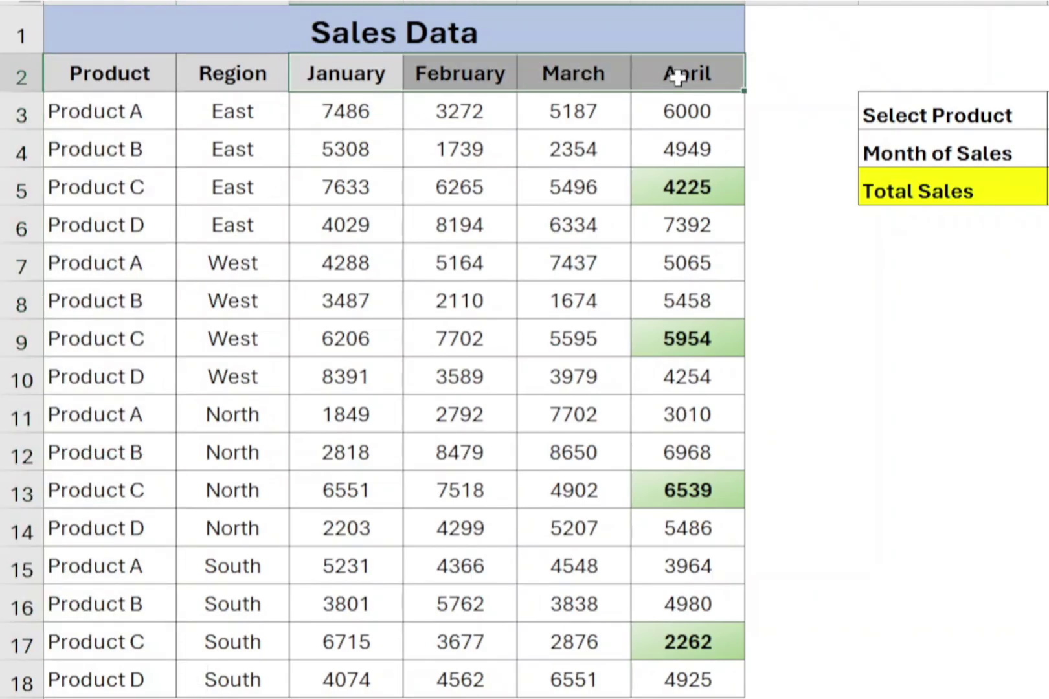
pyautogui.moveTo(228, 83); pyautogui.dragTo(187, 688)
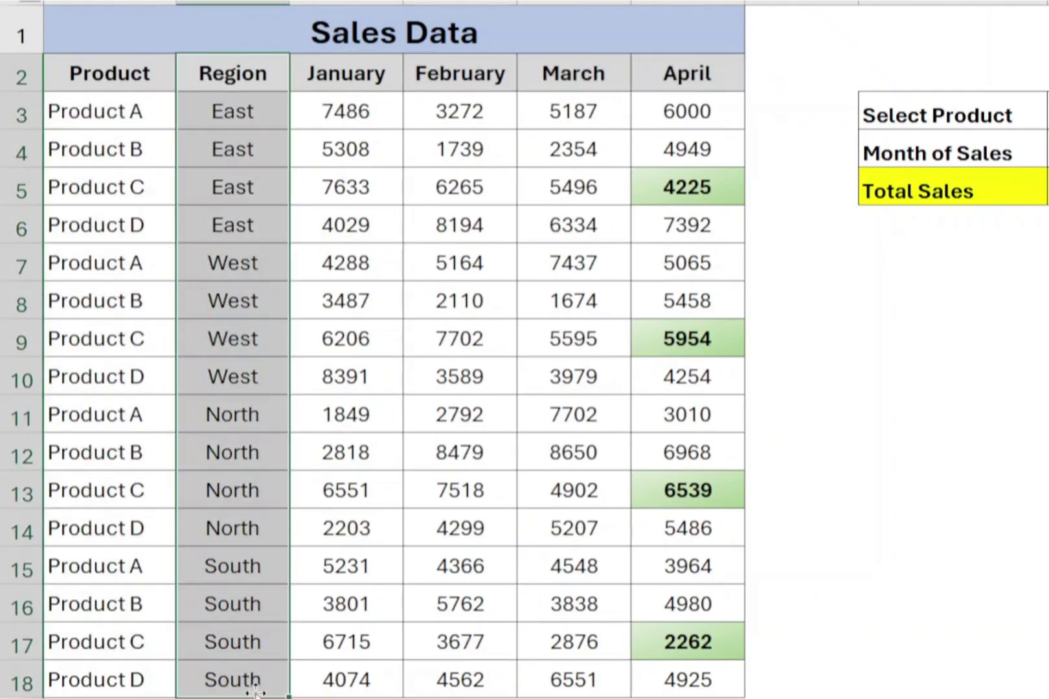
pyautogui.click(377, 625)
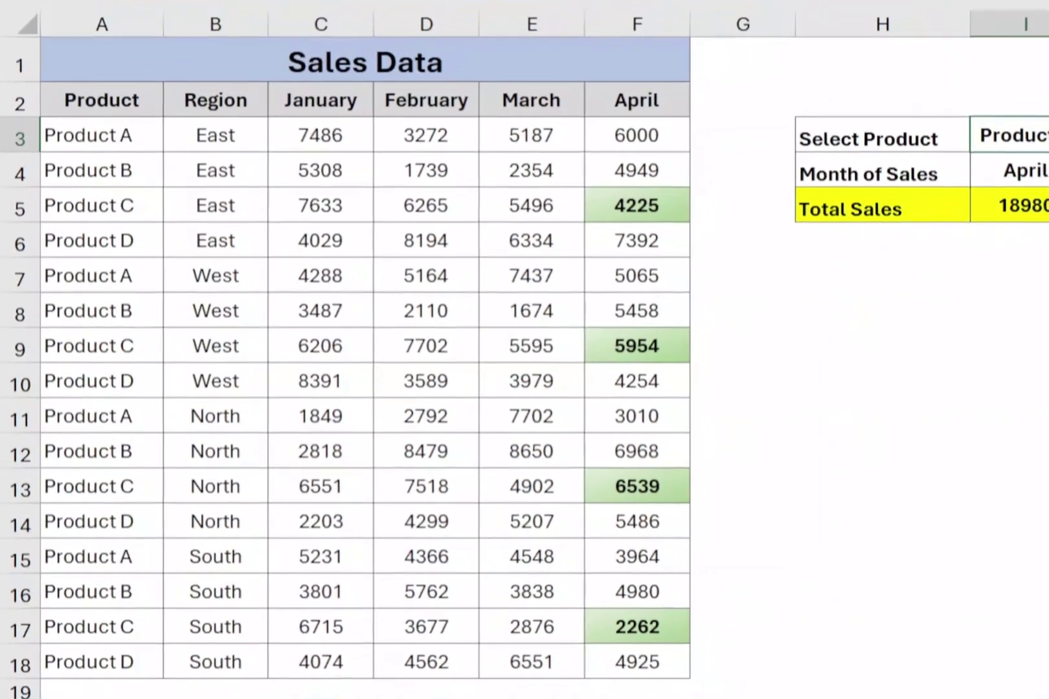
# Choose Product B and February, then check the Total Sales formula returning 18090
pyautogui.click(950, 158)
pyautogui.click(1011, 163)
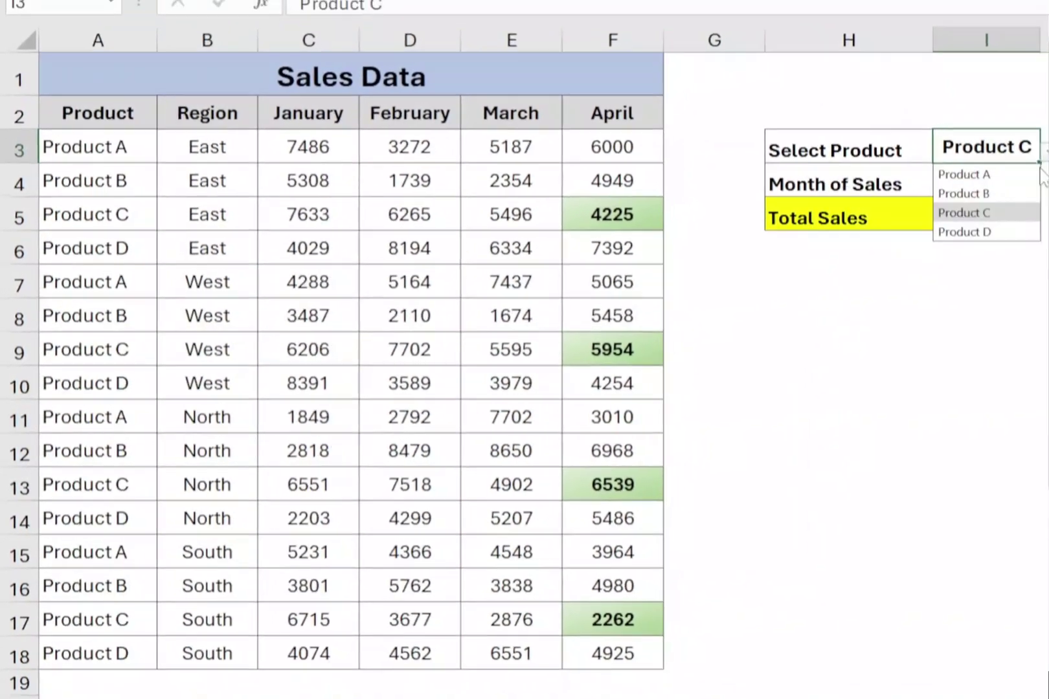
pyautogui.click(982, 203)
pyautogui.click(951, 193)
pyautogui.click(1012, 194)
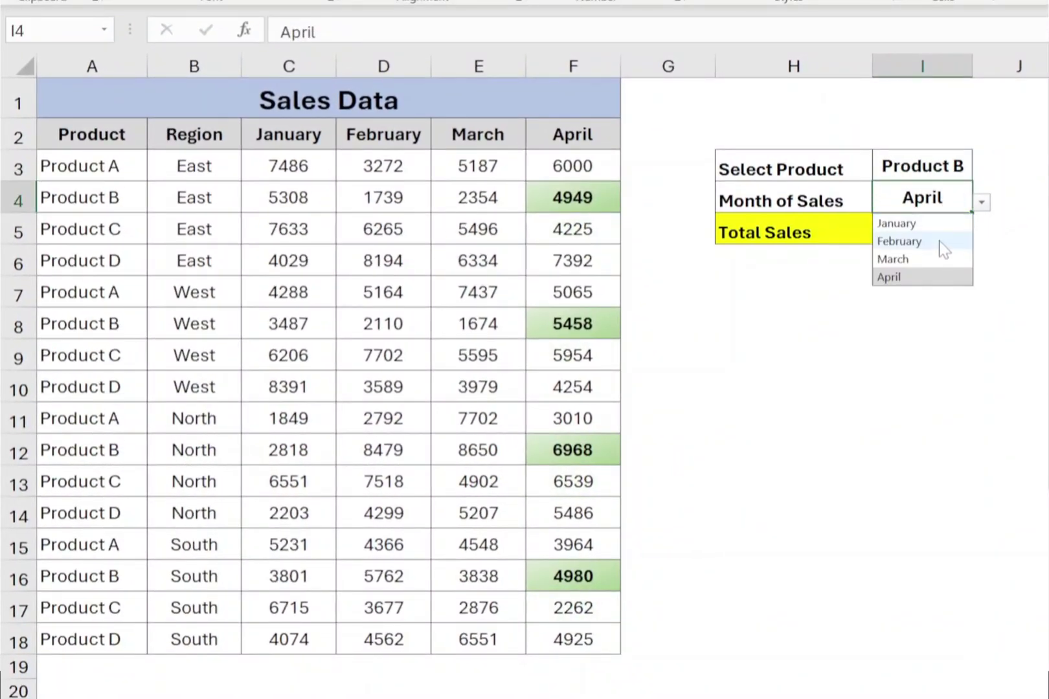
pyautogui.click(968, 233)
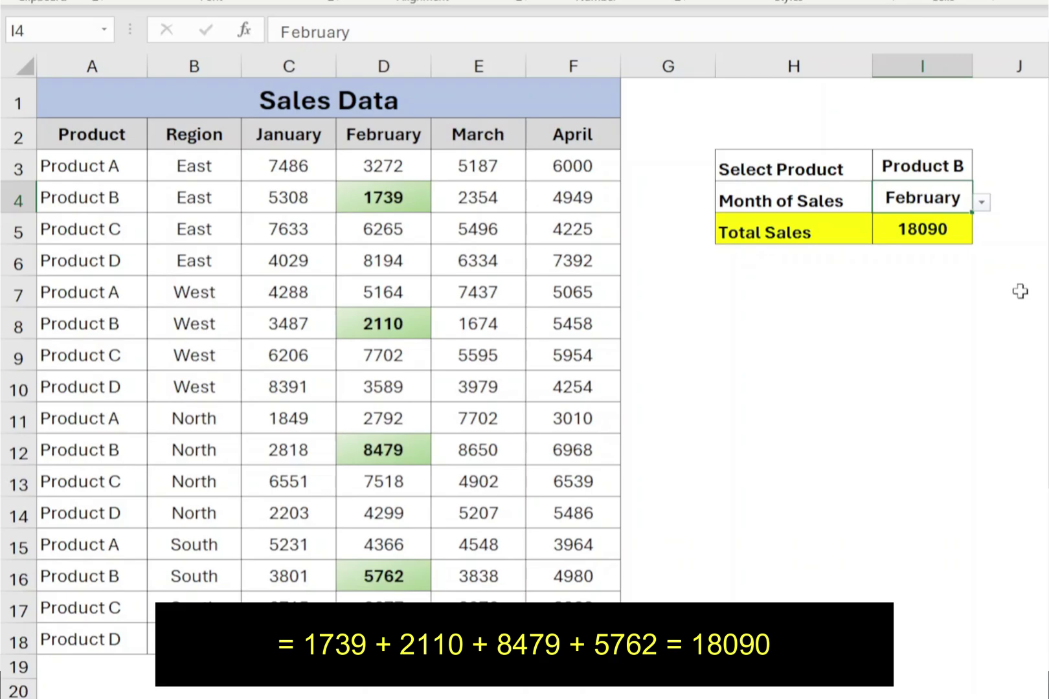
pyautogui.click(932, 234)
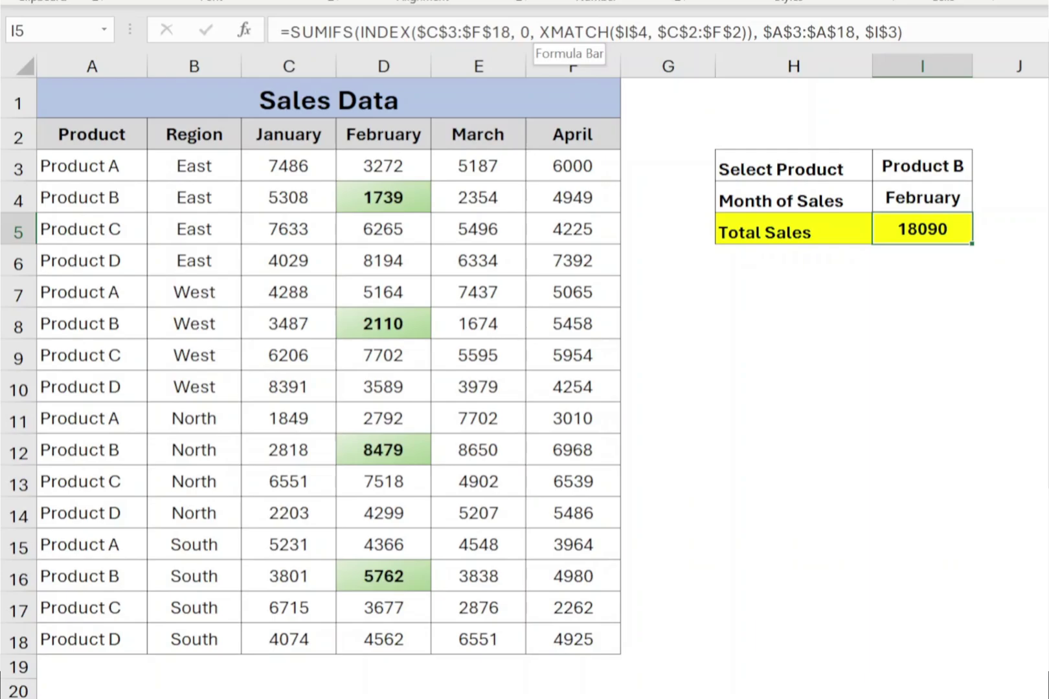
pyautogui.click(897, 452)
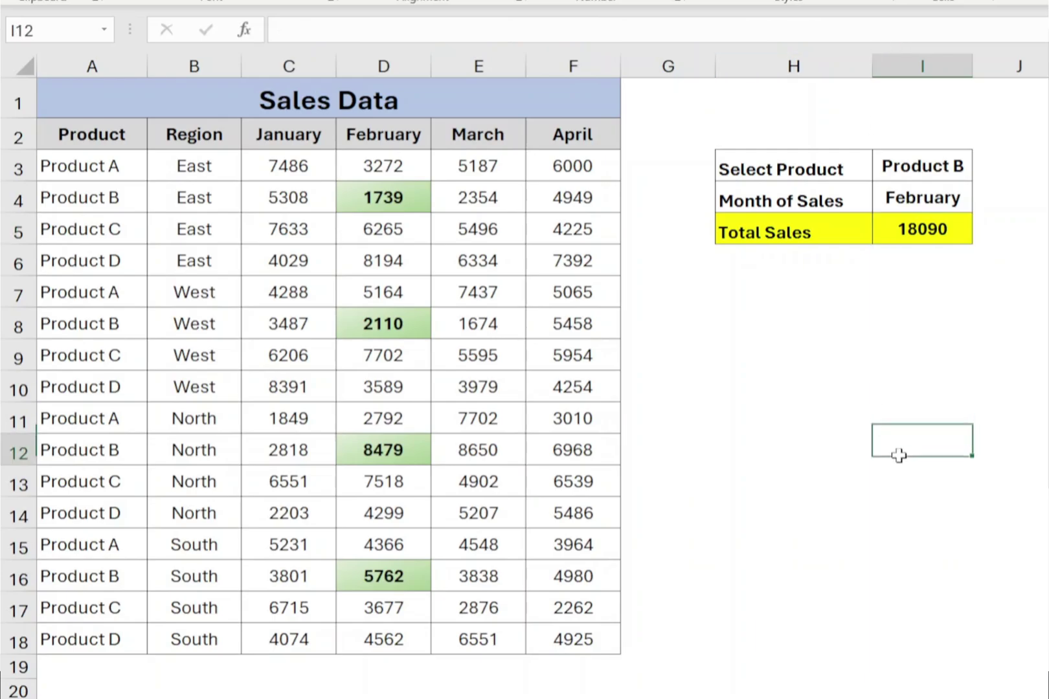
# Clear I5 and begin a new formula reading =SUMIFS(INDEX(
pyautogui.click(948, 234)
pyautogui.press('Delete')
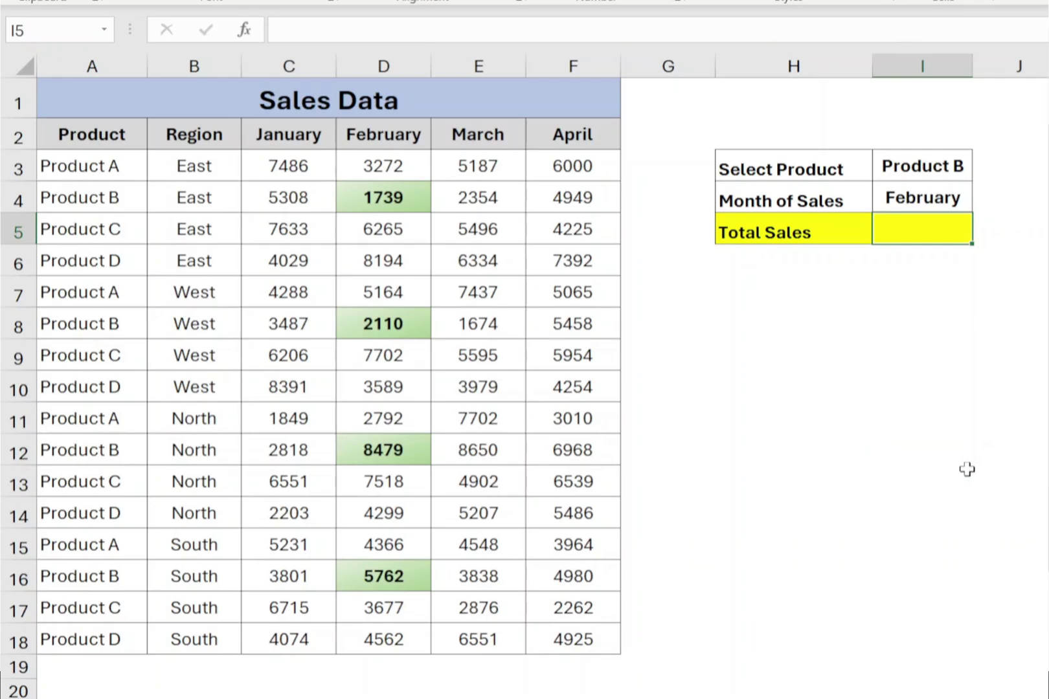
pyautogui.write('=X')
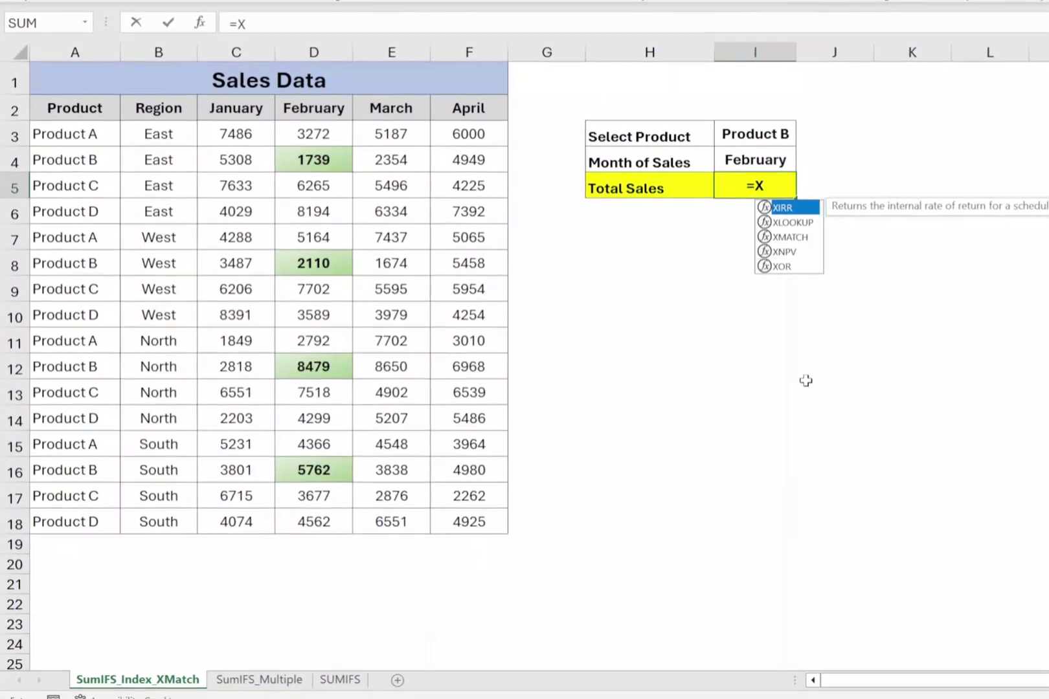
pyautogui.press('BackSpace')
pyautogui.write('SUMIFS(')
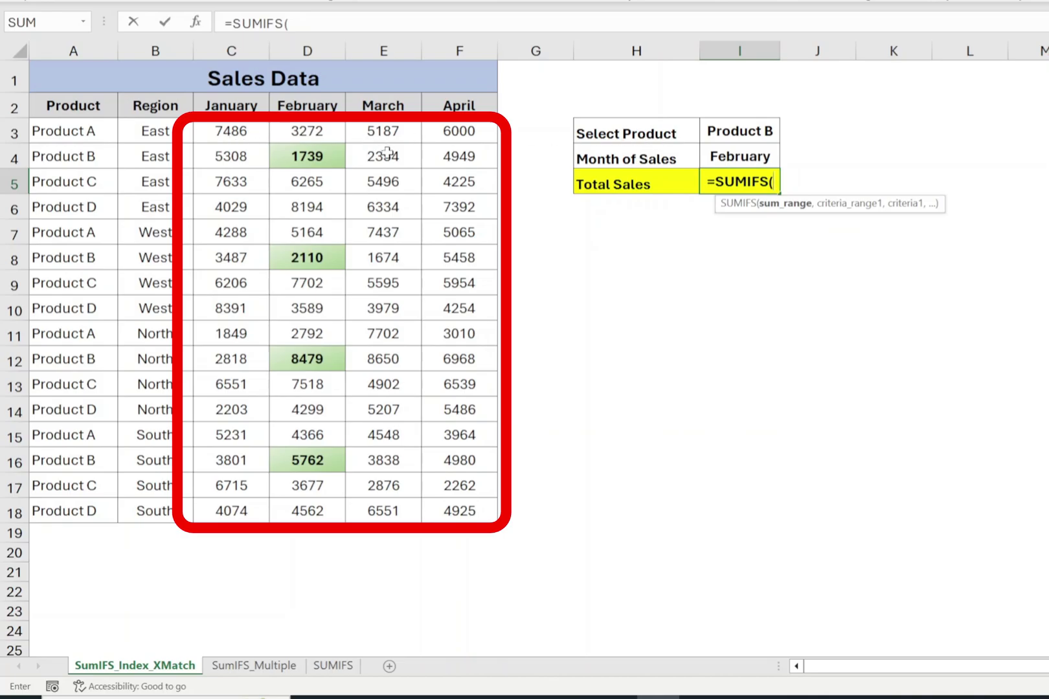
pyautogui.write('I')
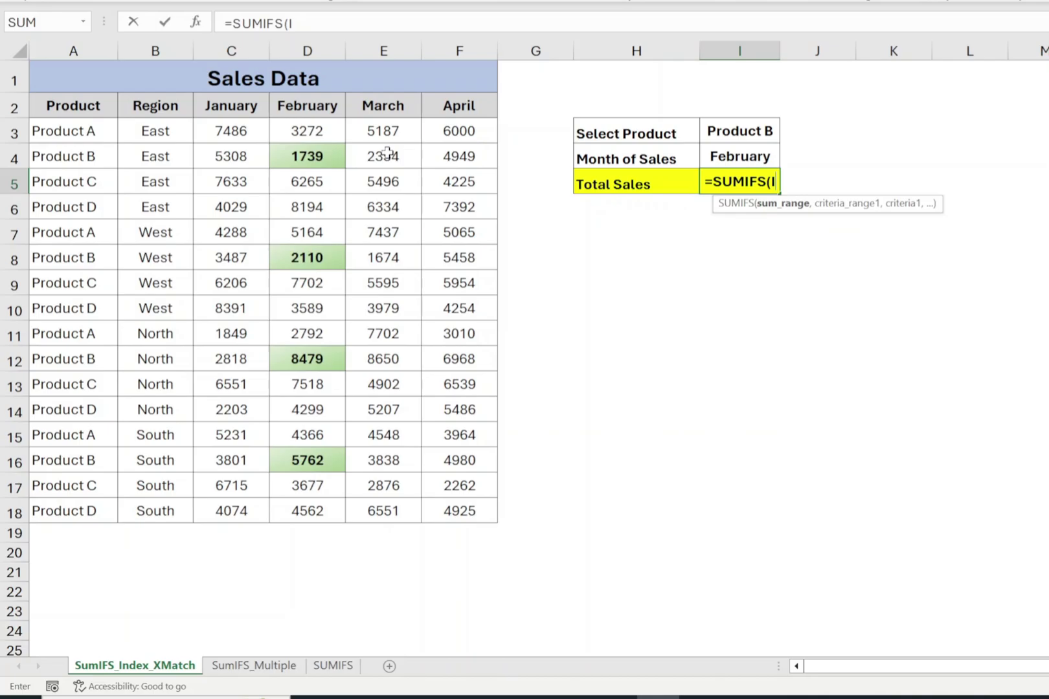
pyautogui.write('NDEX(')
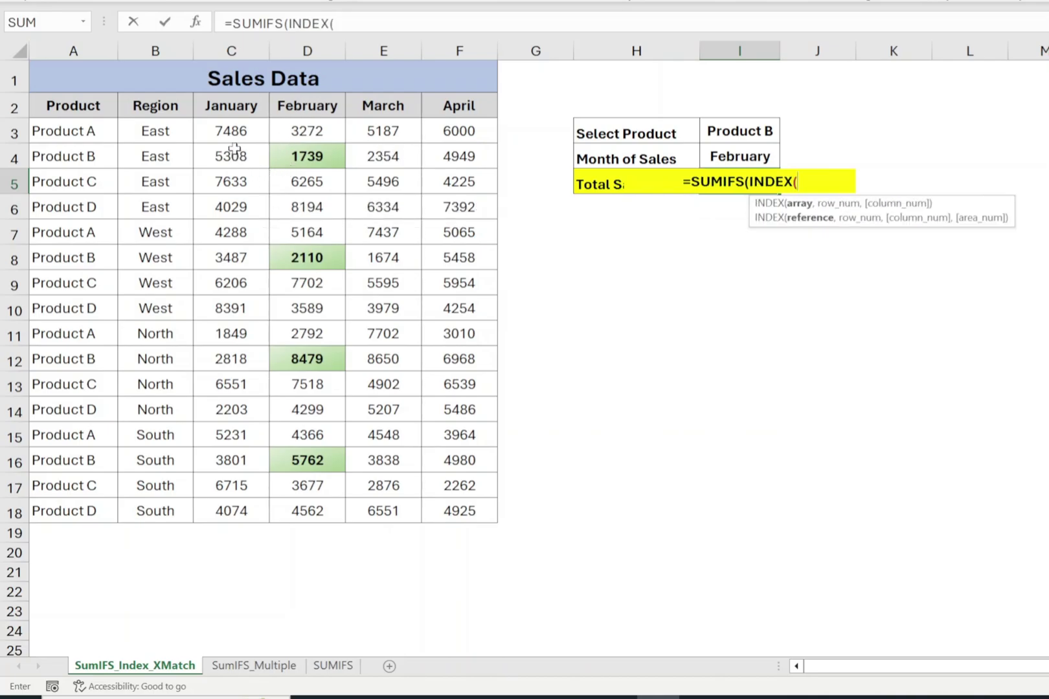
# Set the INDEX array to absolute $C$3:$F$18 with row 0 and start an XMATCH
pyautogui.moveTo(234, 133); pyautogui.dragTo(442, 507)
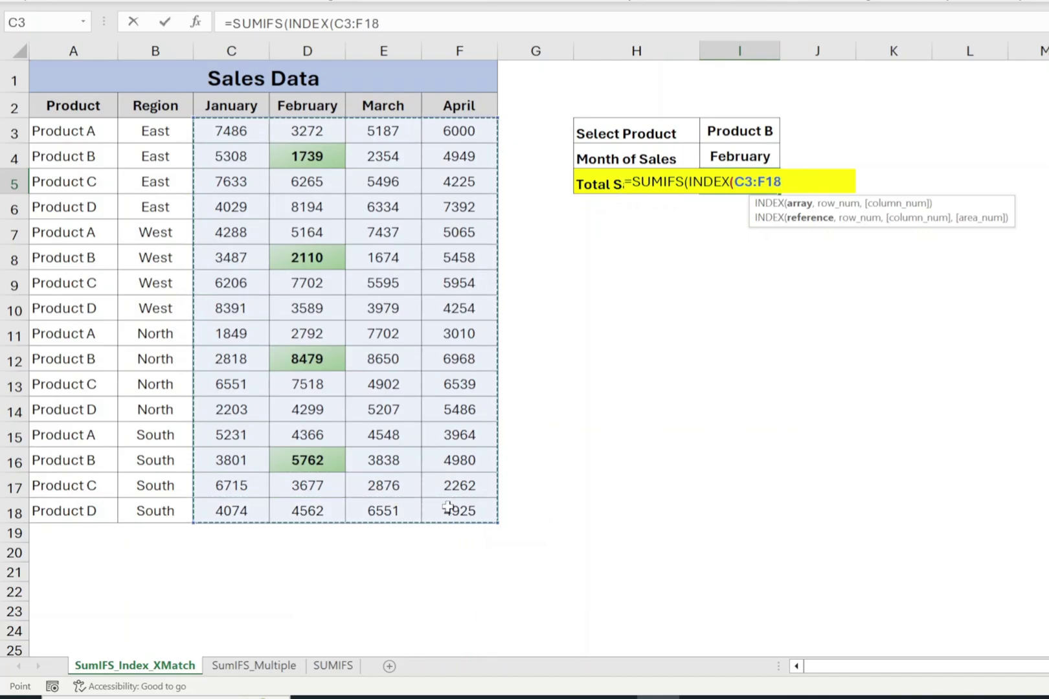
pyautogui.press('F4')
pyautogui.write(',')
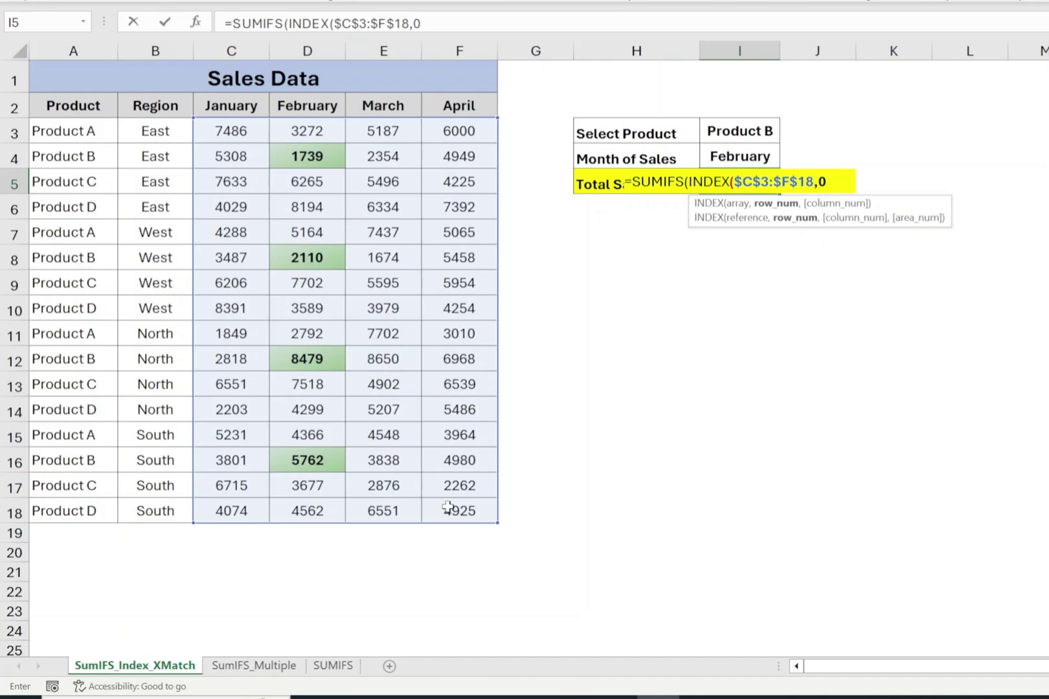
pyautogui.write('0,')
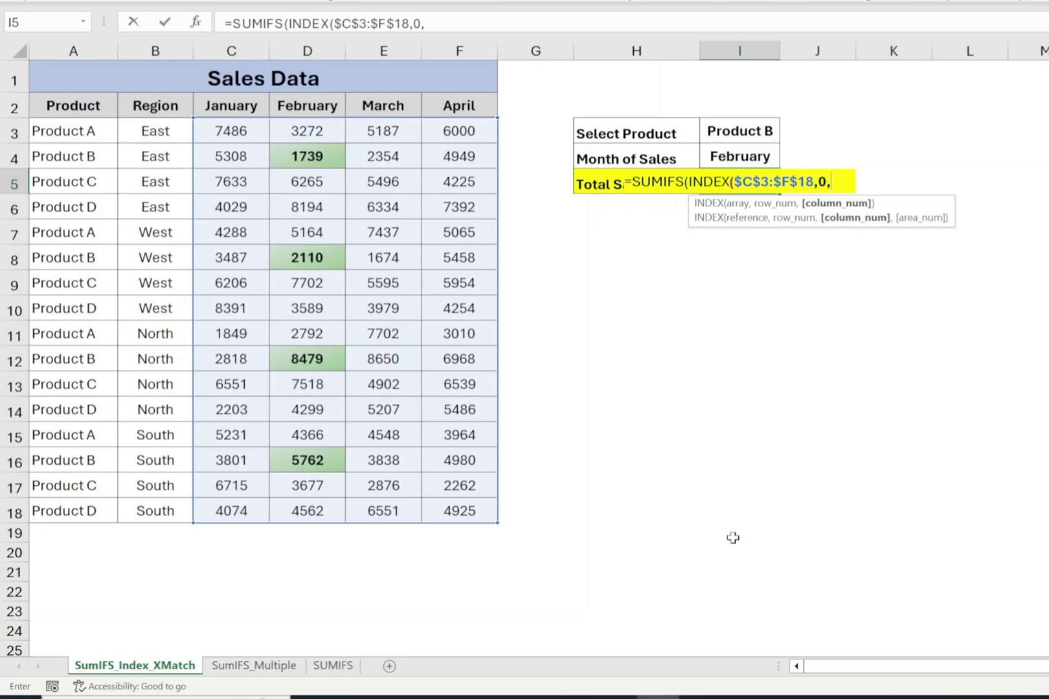
pyautogui.write('XMATCH')
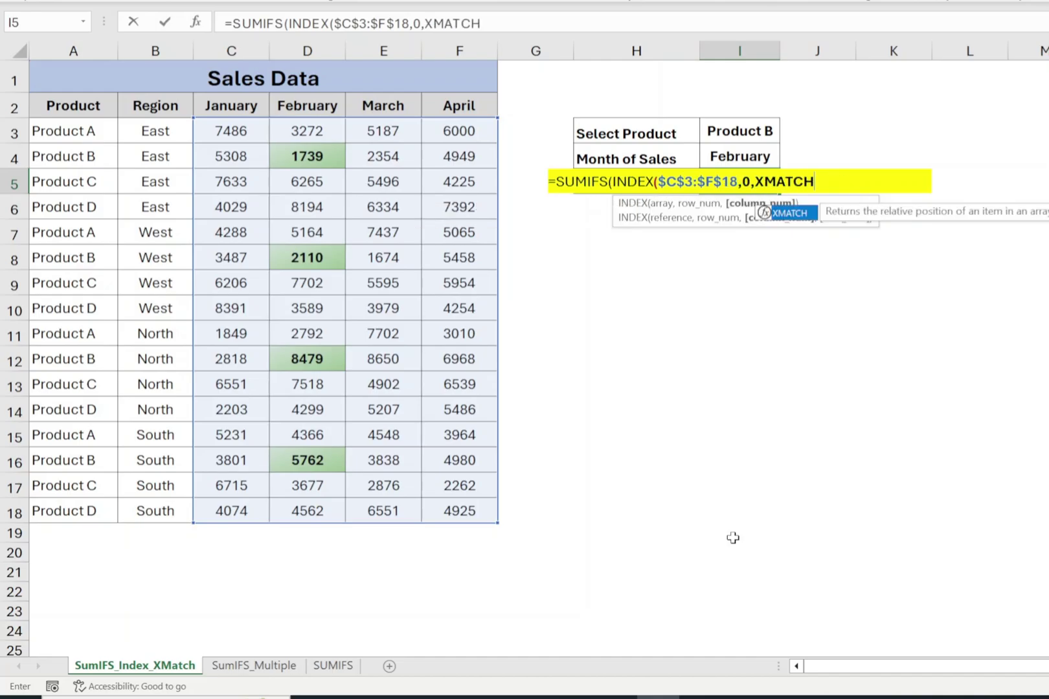
pyautogui.write('(')
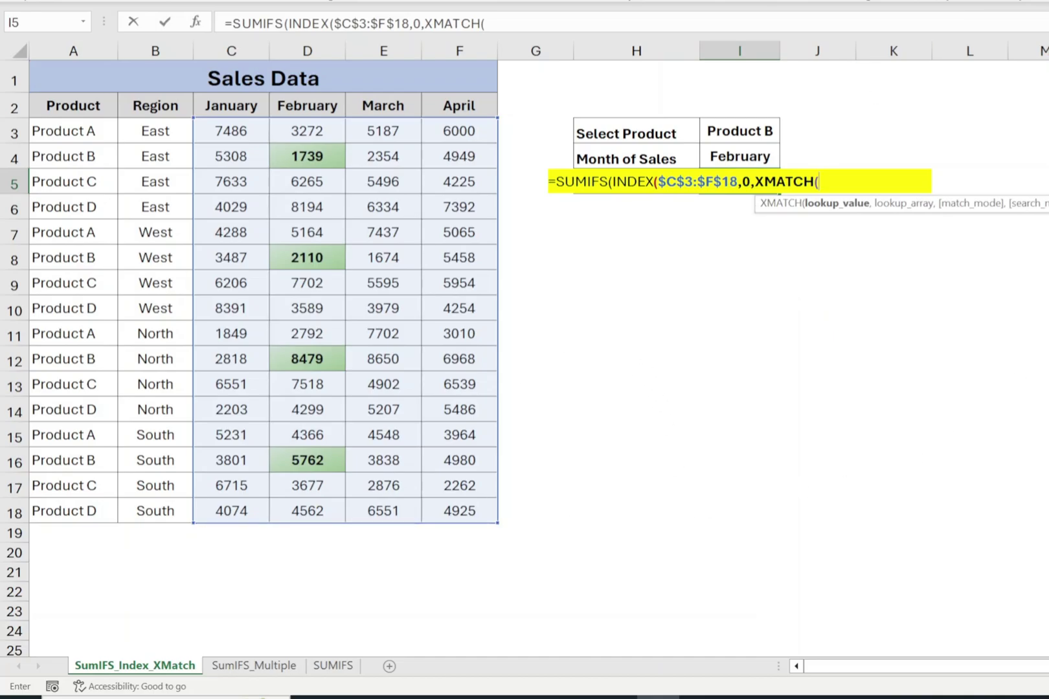
# Make XMATCH find $I$4 in the $C$2:$F$2 month headers and close INDEX
pyautogui.click(737, 156)
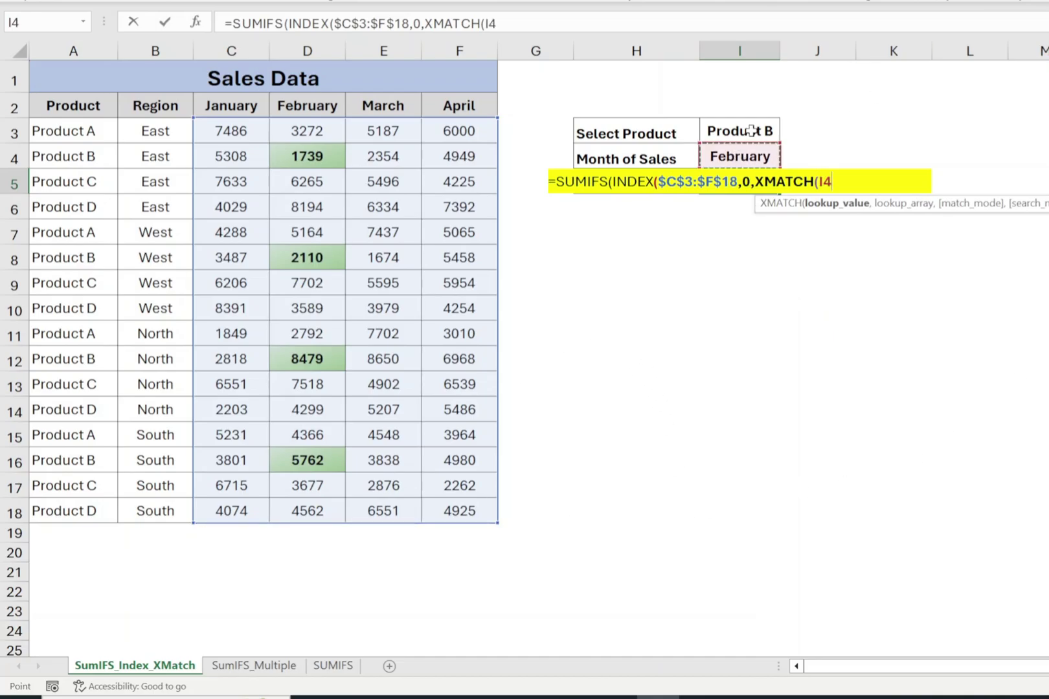
pyautogui.press('F4')
pyautogui.write(',')
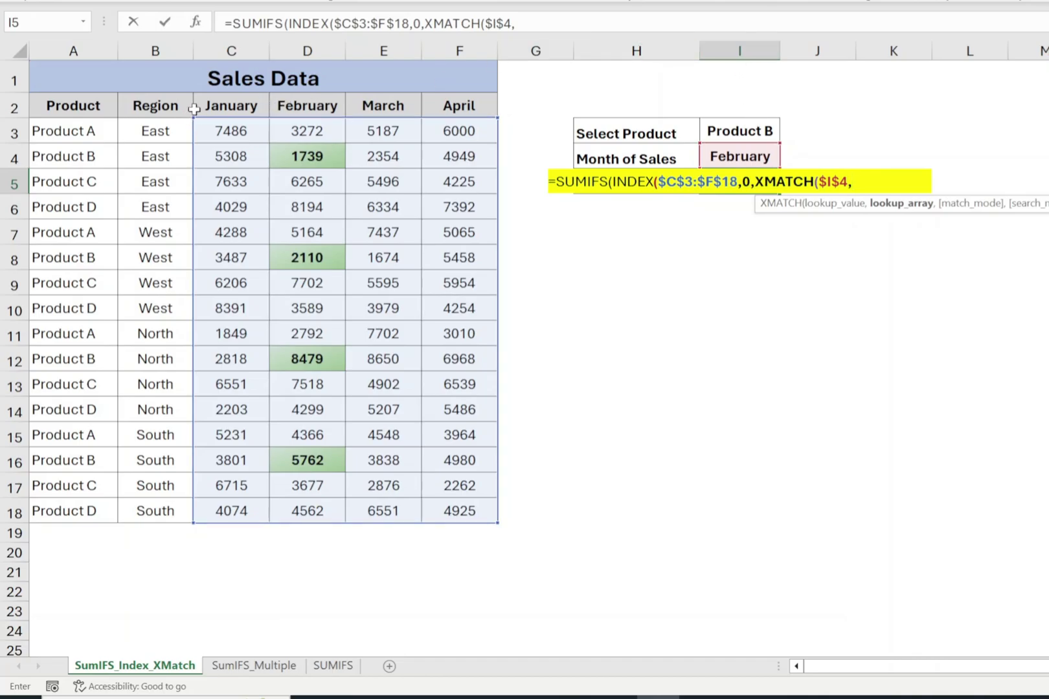
pyautogui.moveTo(224, 105); pyautogui.dragTo(448, 104)
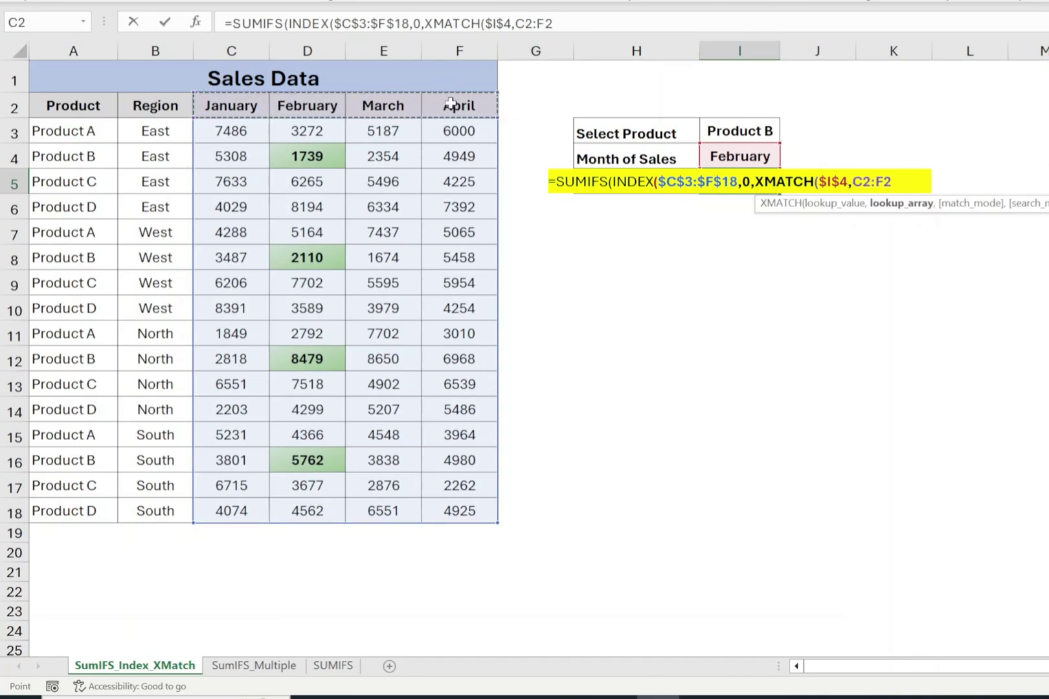
pyautogui.press('F4')
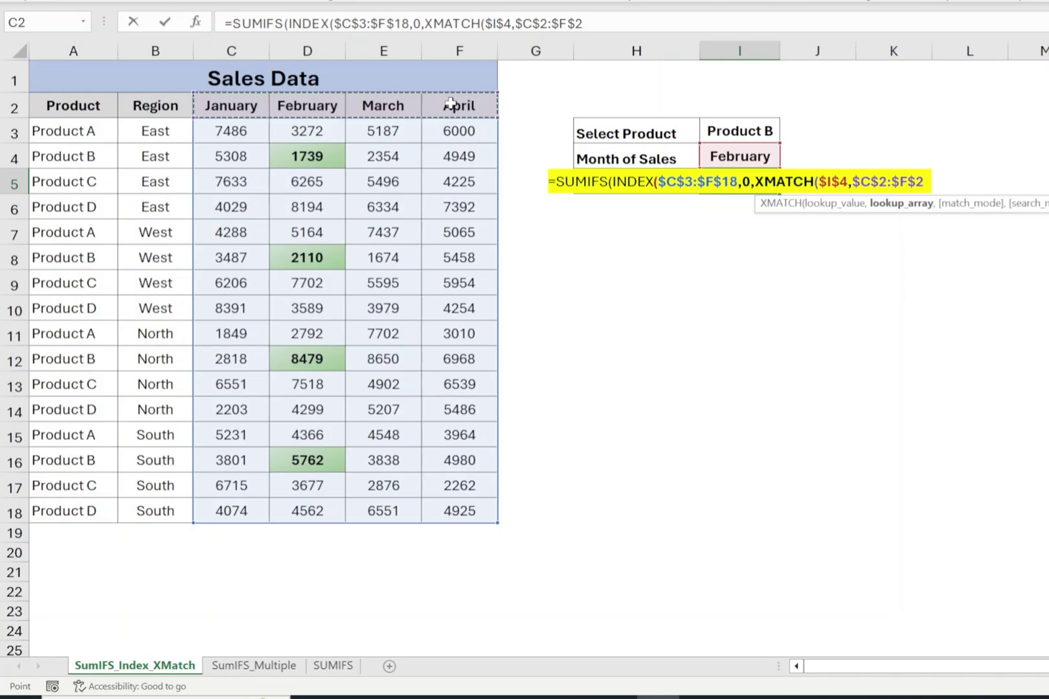
pyautogui.write(')')
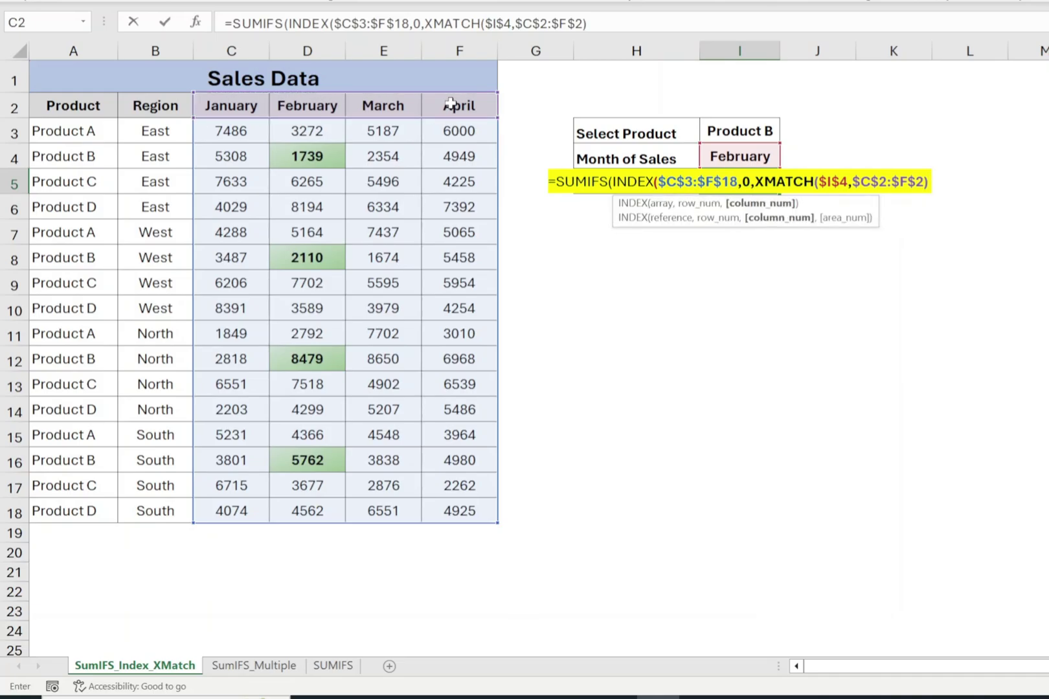
pyautogui.write(')')
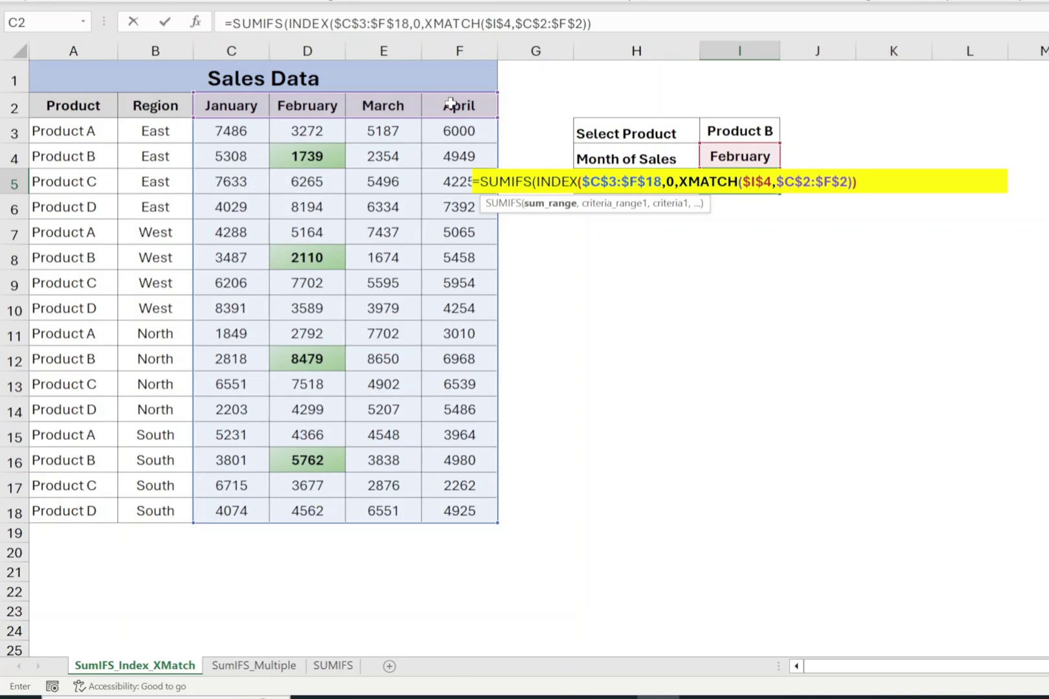
pyautogui.write(',')
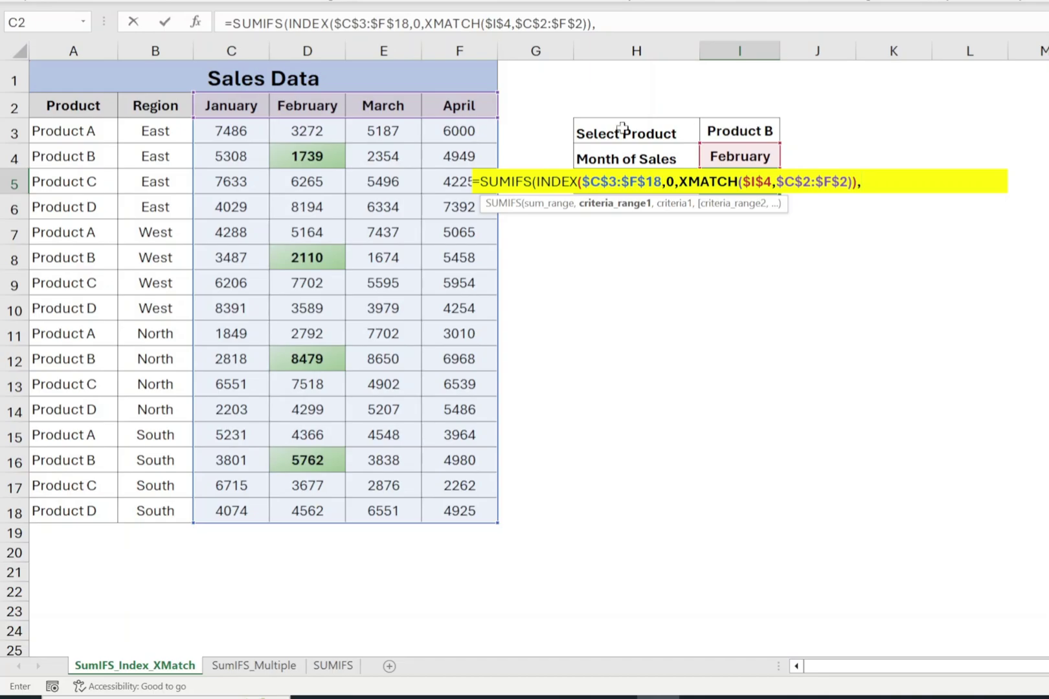
# Add $A$3:$A$18 matched to $I$3 as the product criterion and commit the formula
pyautogui.moveTo(102, 135)
pyautogui.mouseDown()
pyautogui.moveTo(77, 306)
pyautogui.moveTo(79, 511)
pyautogui.mouseUp()
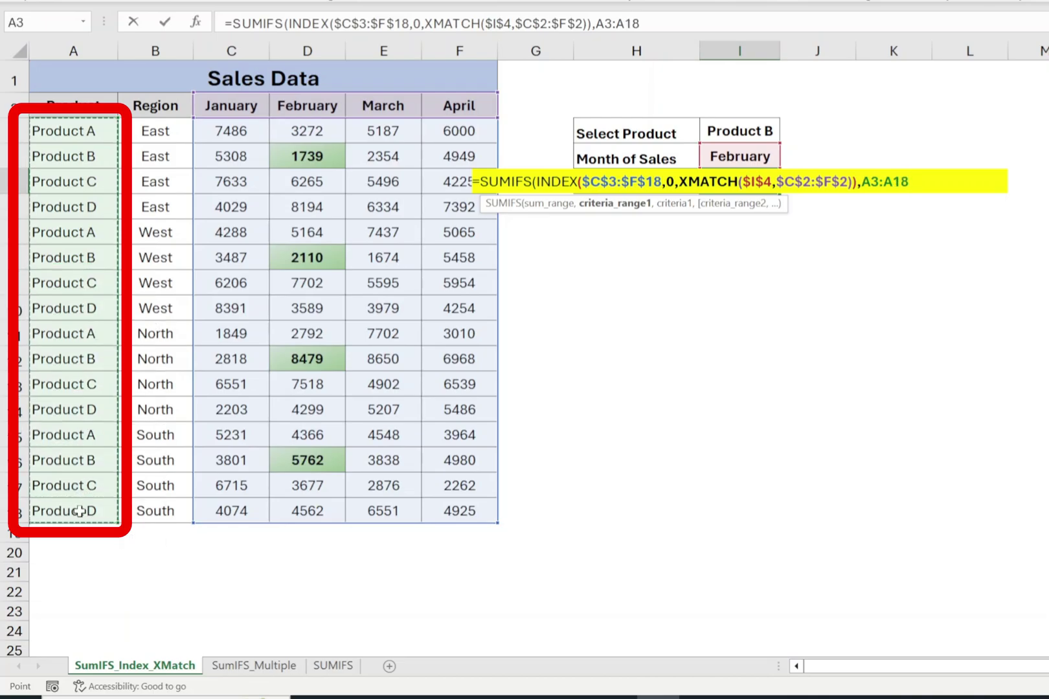
pyautogui.press('F4')
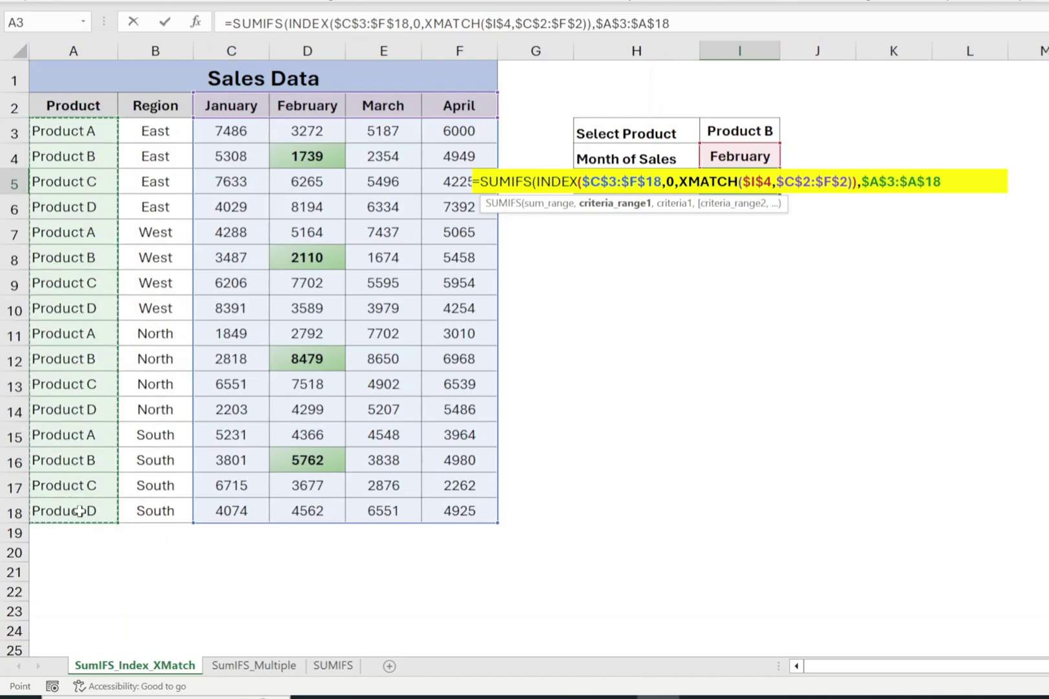
pyautogui.write(',')
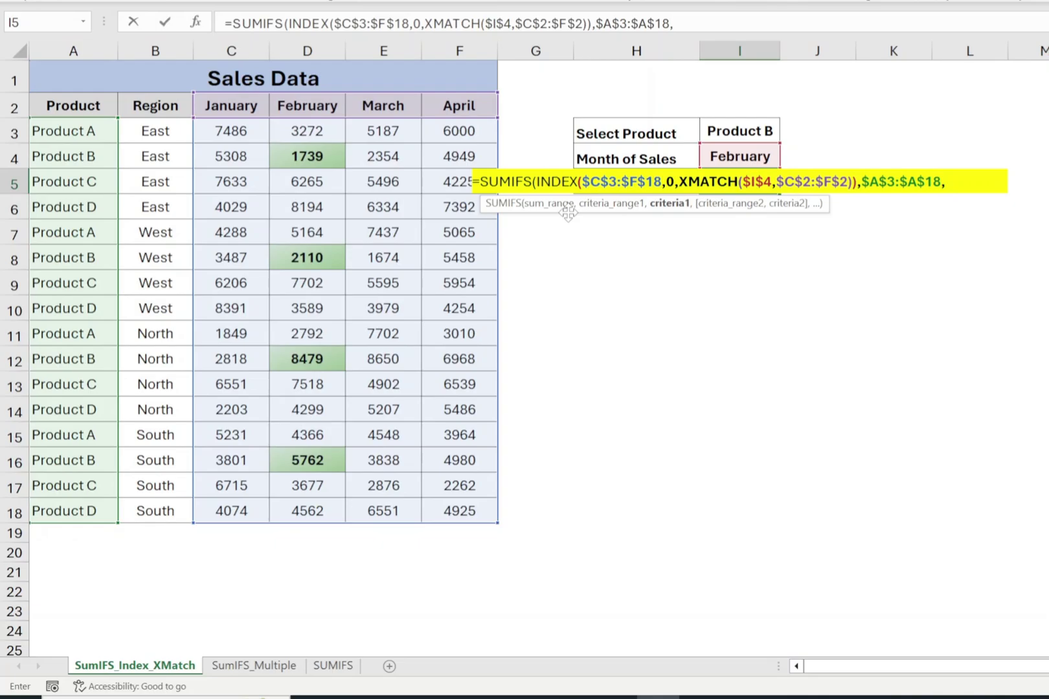
pyautogui.click(733, 131)
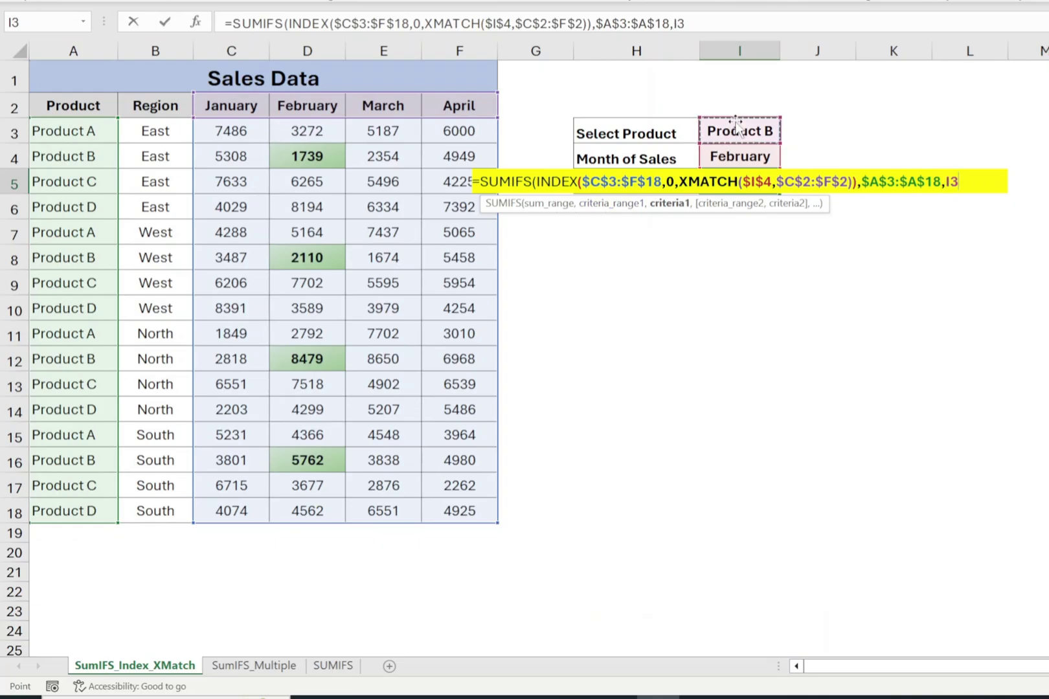
pyautogui.press('F4')
pyautogui.write(')')
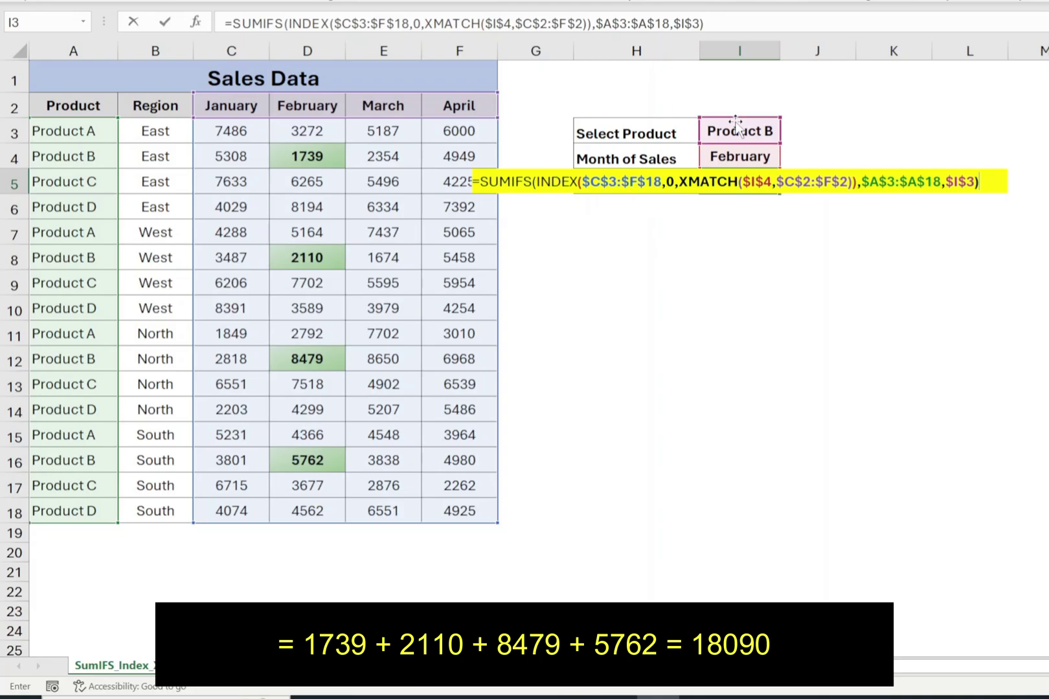
pyautogui.press('Return')
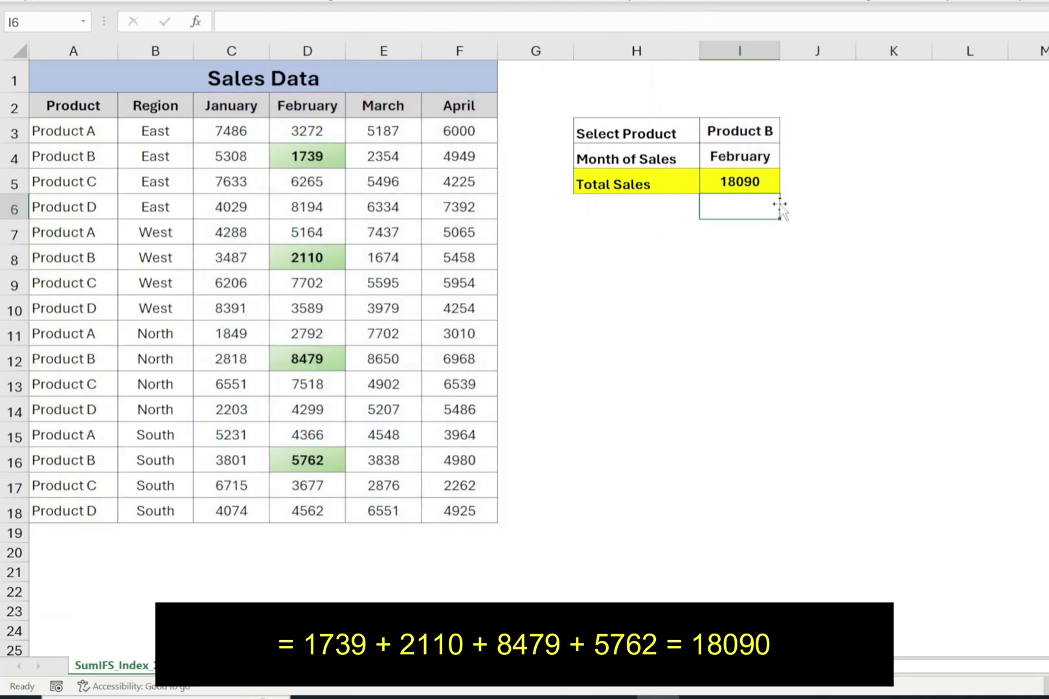
# Review the XMATCH part of the Total Sales formula and confirm it returns 18090
pyautogui.click(761, 179)
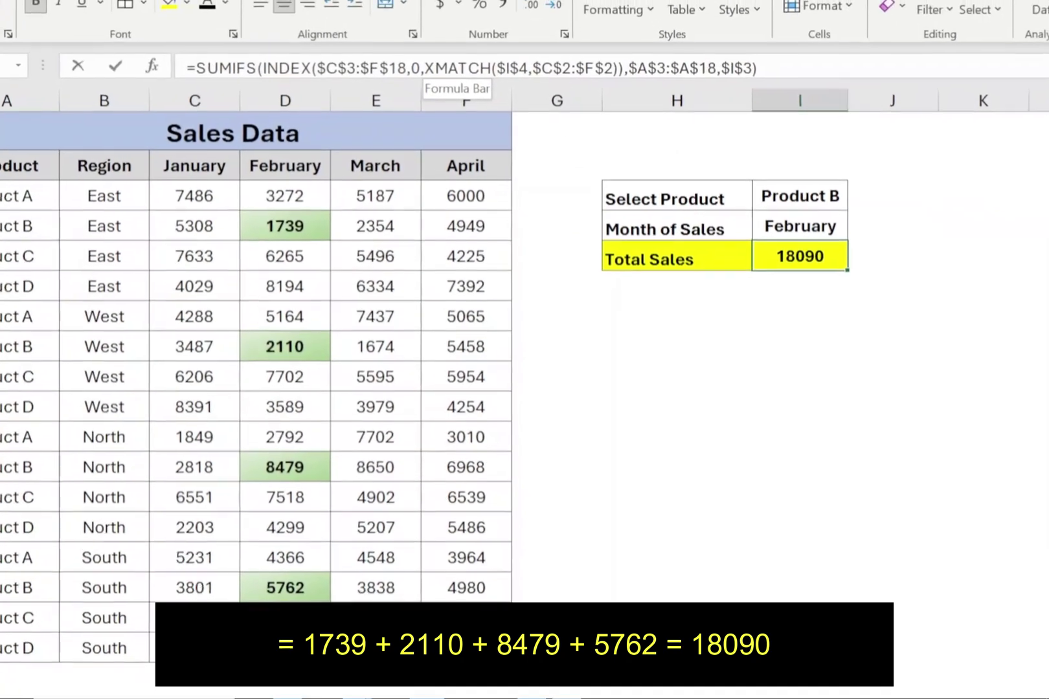
pyautogui.moveTo(421, 24); pyautogui.dragTo(554, 24)
pyautogui.moveTo(651, 185); pyautogui.dragTo(700, 184)
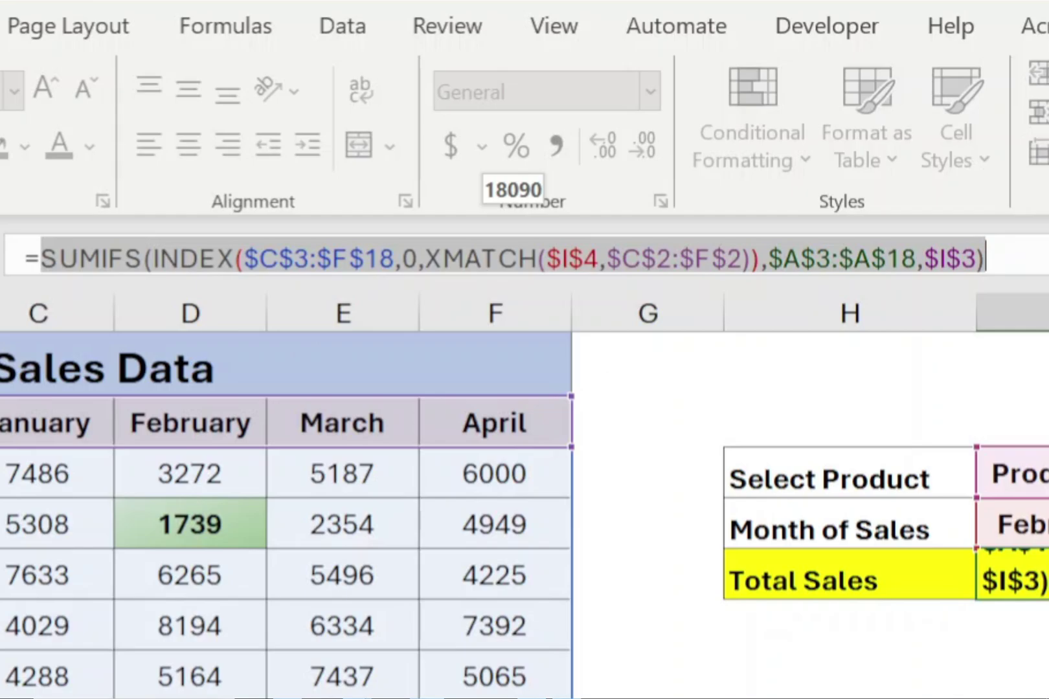
pyautogui.press('Return')
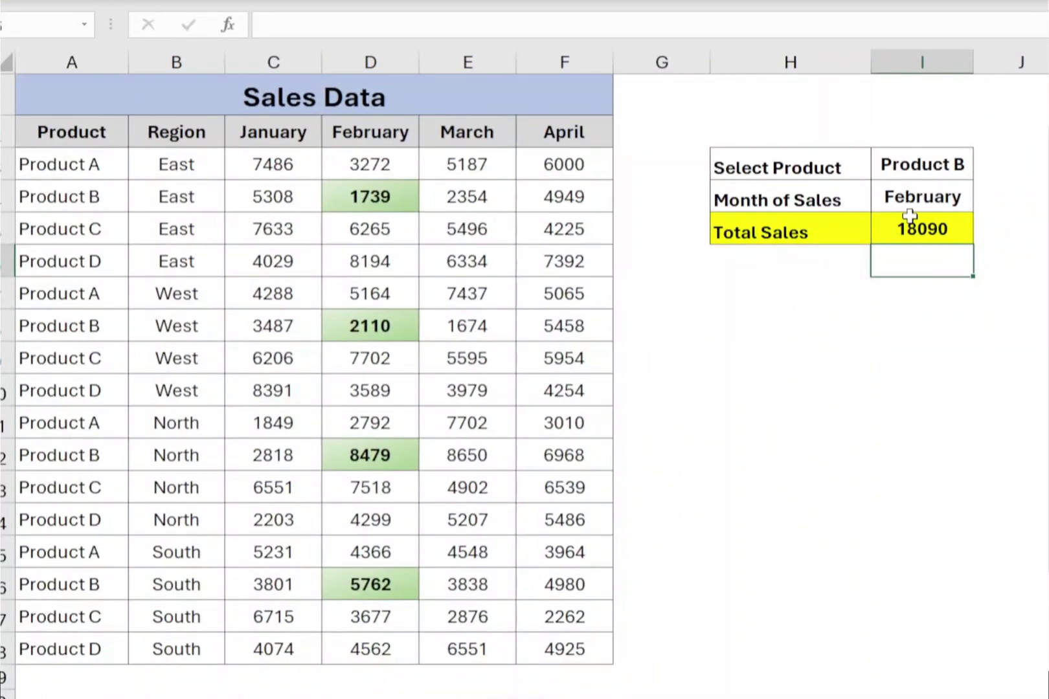
pyautogui.click(908, 224)
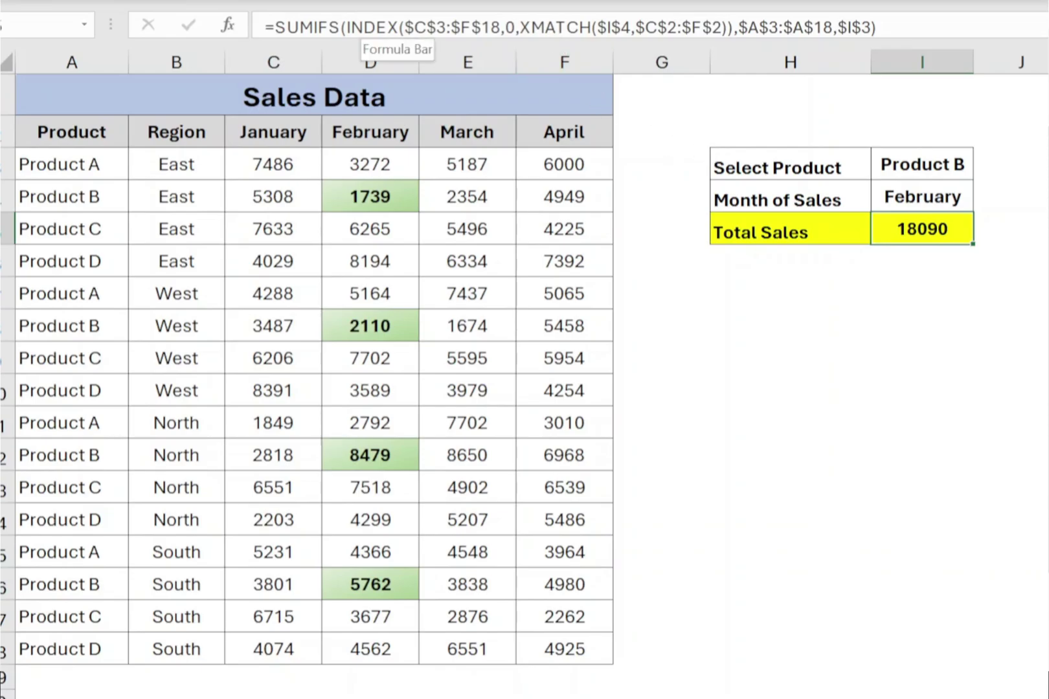
# Try replacing the XMATCH part with 2 in the formula bar, then undo it
pyautogui.click(511, 26)
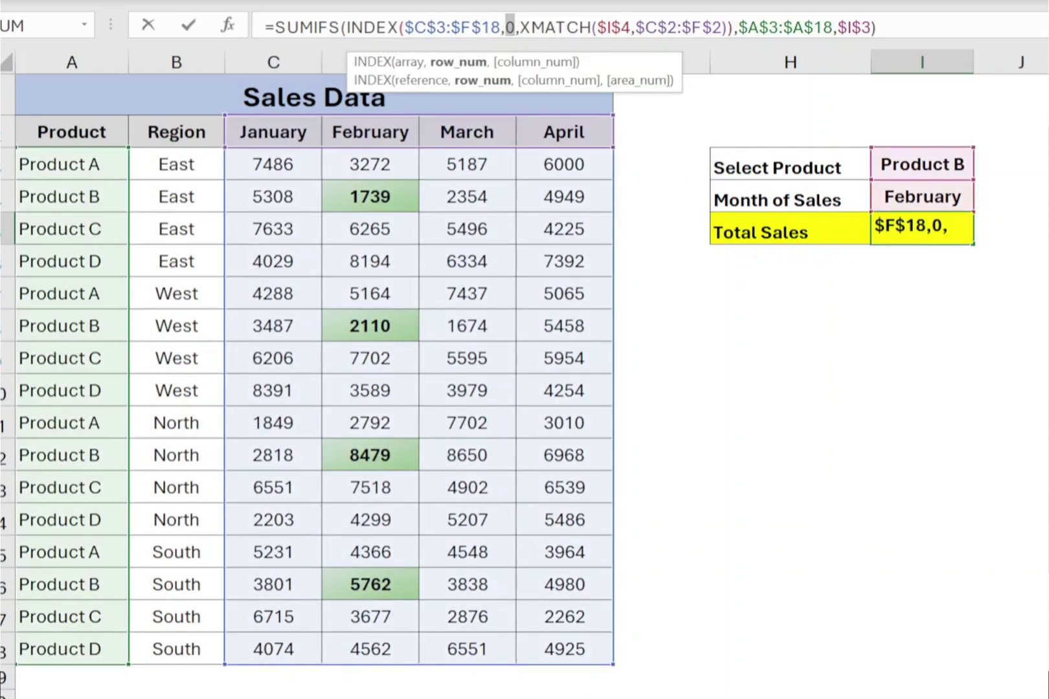
pyautogui.click(788, 229)
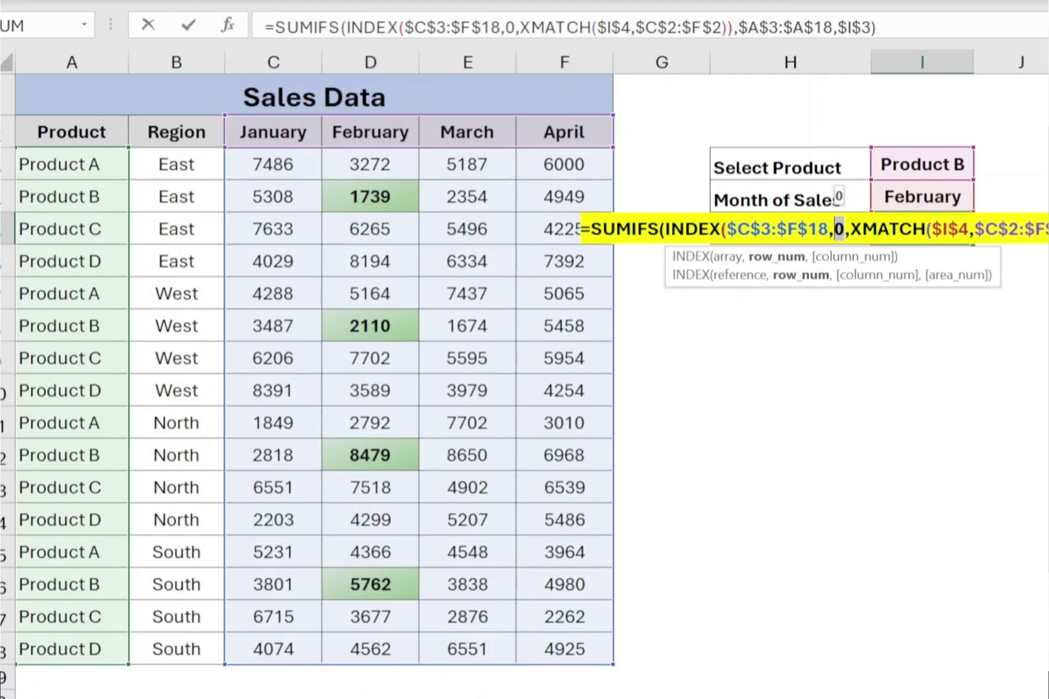
pyautogui.click(516, 28)
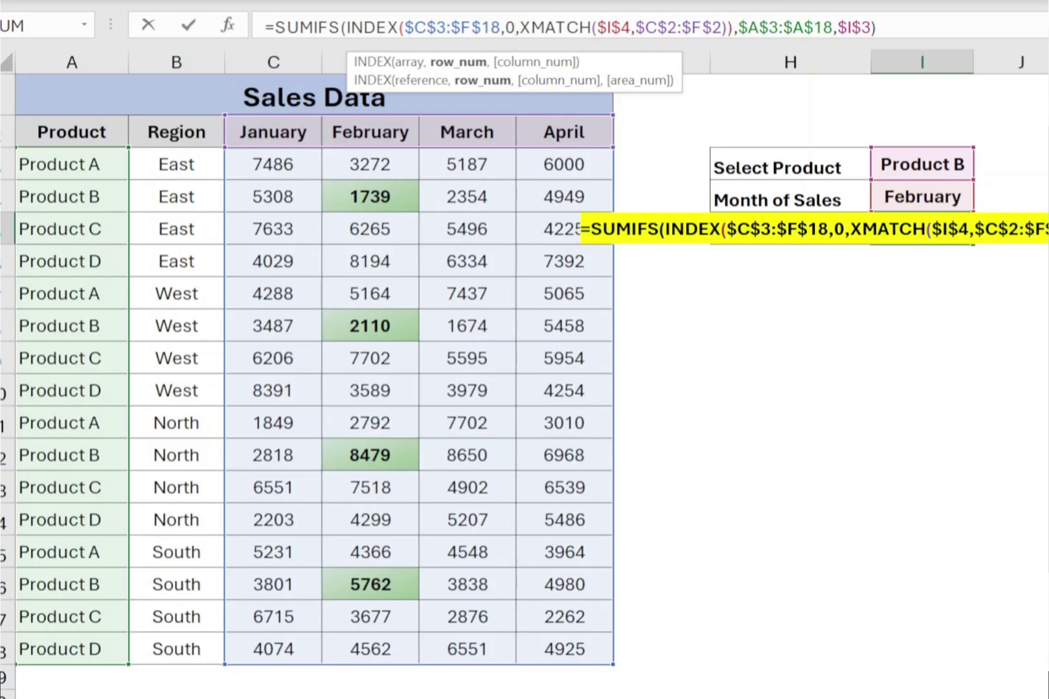
pyautogui.moveTo(515, 27); pyautogui.dragTo(730, 27)
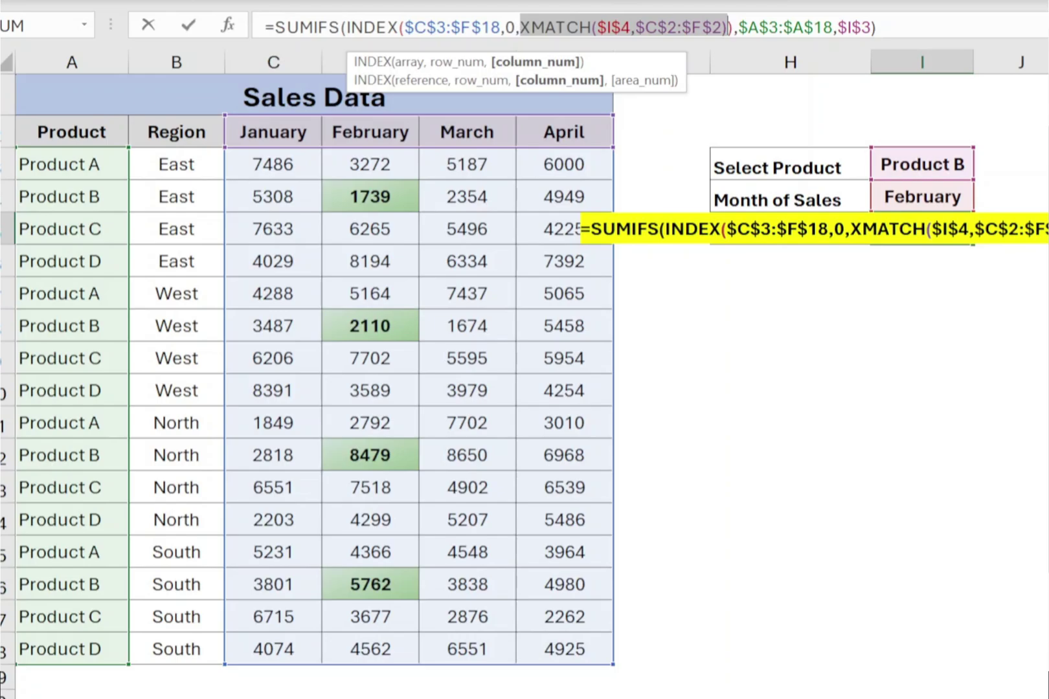
pyautogui.write('2')
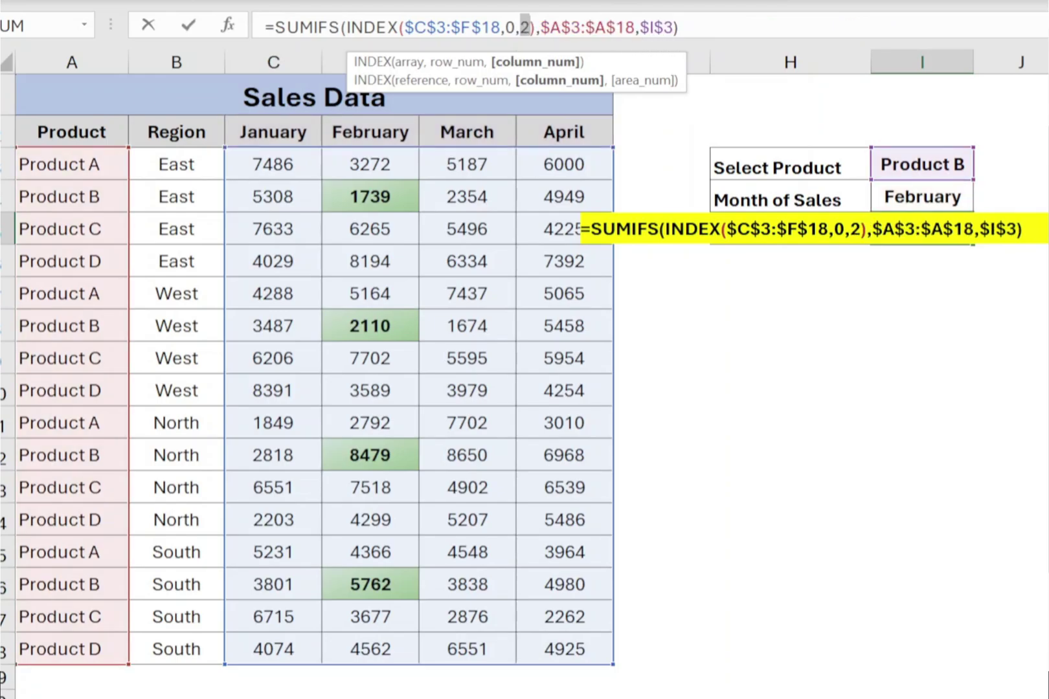
pyautogui.hotkey('ctrl', 'z')
# Evaluate the whole INDEX(...) argument with F9 to preview its values
pyautogui.moveTo(342, 28); pyautogui.dragTo(415, 28)
pyautogui.moveTo(346, 27); pyautogui.dragTo(735, 28)
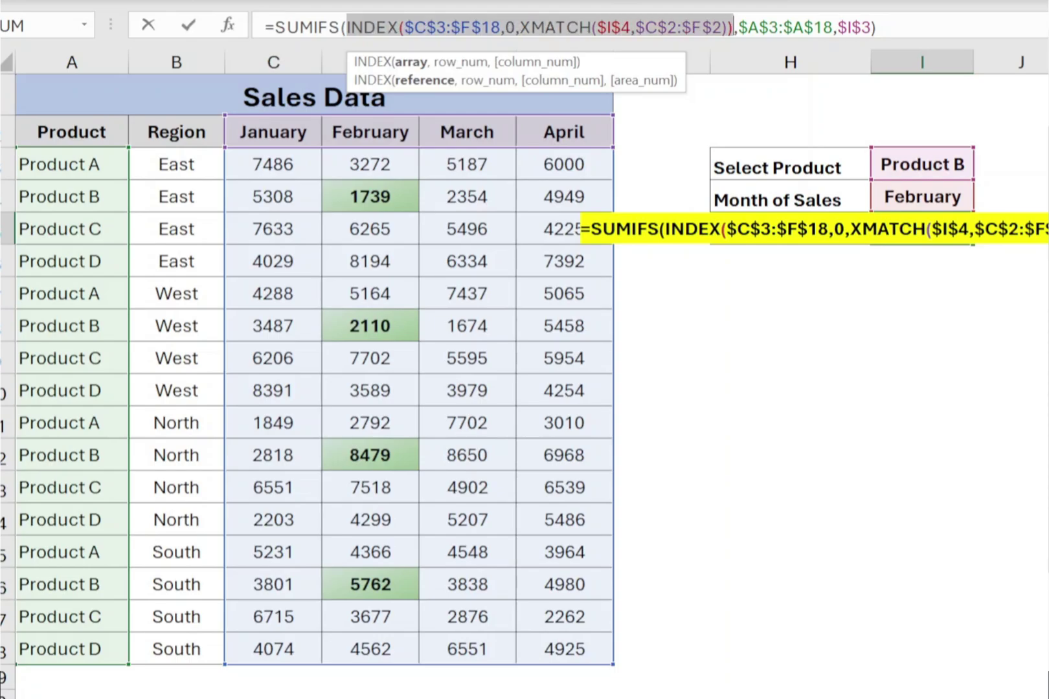
pyautogui.press('F9')
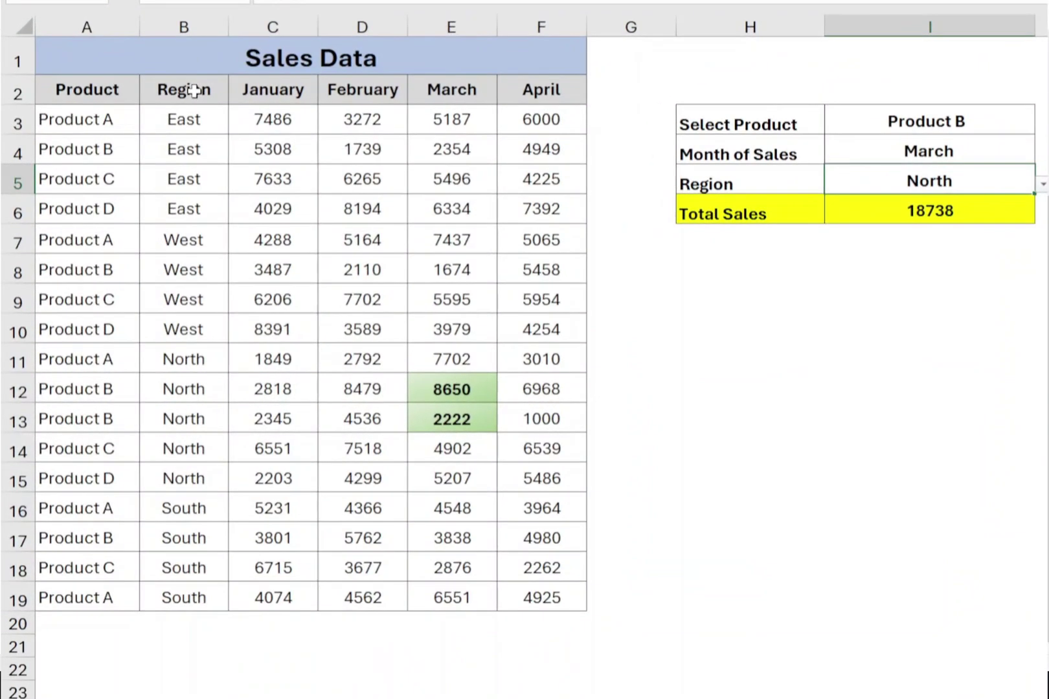
# Check the Region entries, keep North selected, and reopen the Total Sales formula for editing
pyautogui.moveTo(194, 91); pyautogui.dragTo(192, 601)
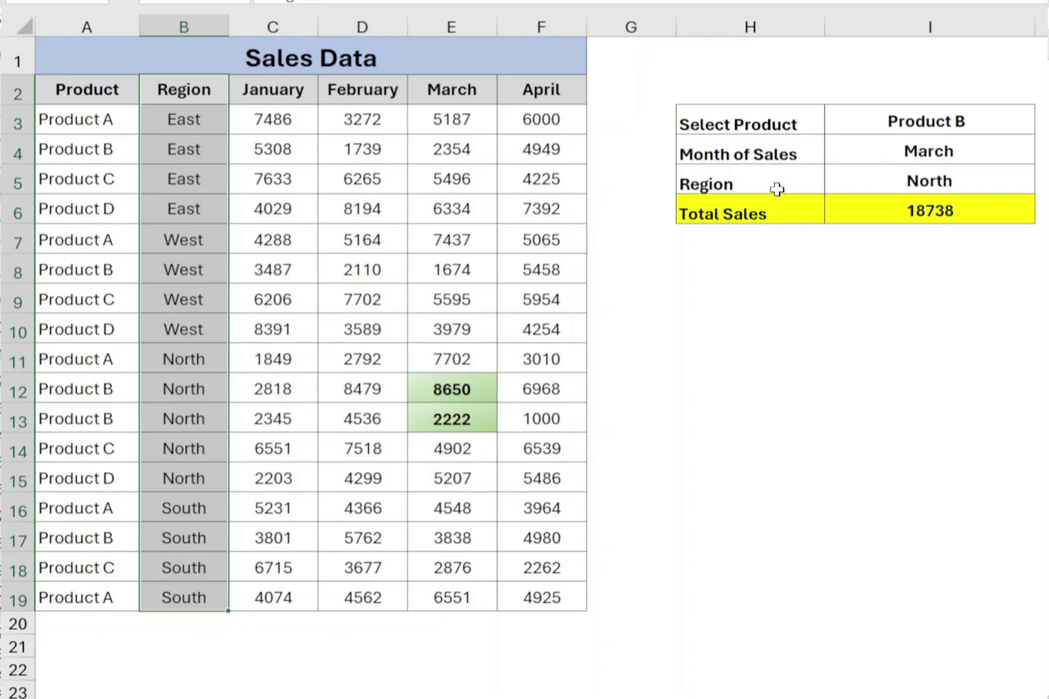
pyautogui.click(861, 172)
pyautogui.click(1043, 185)
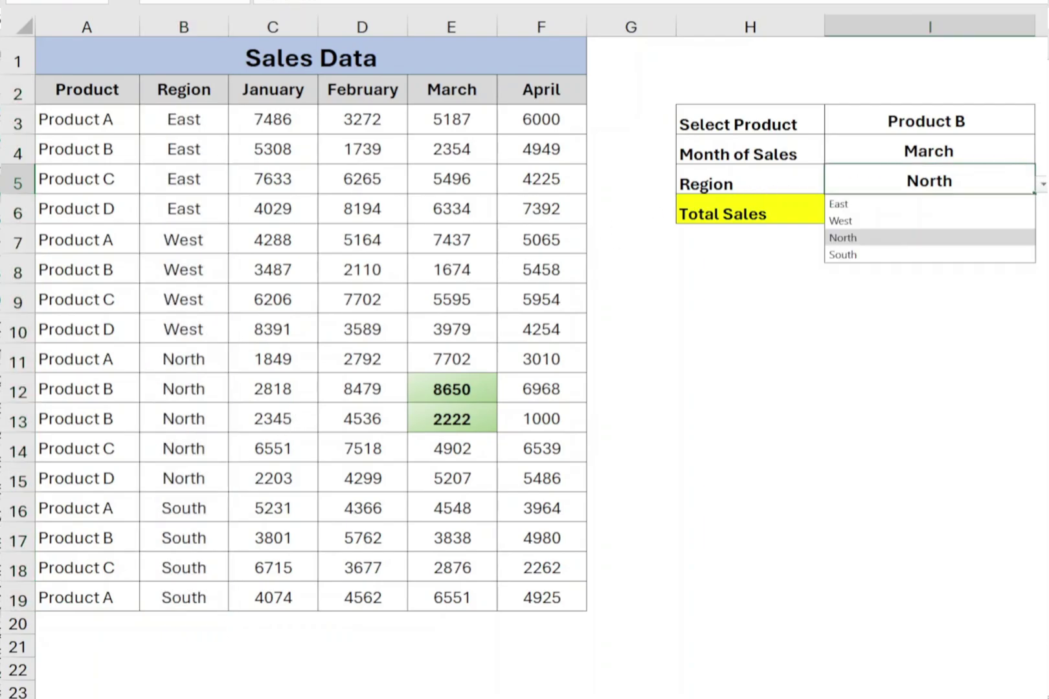
pyautogui.click(841, 238)
pyautogui.click(917, 210)
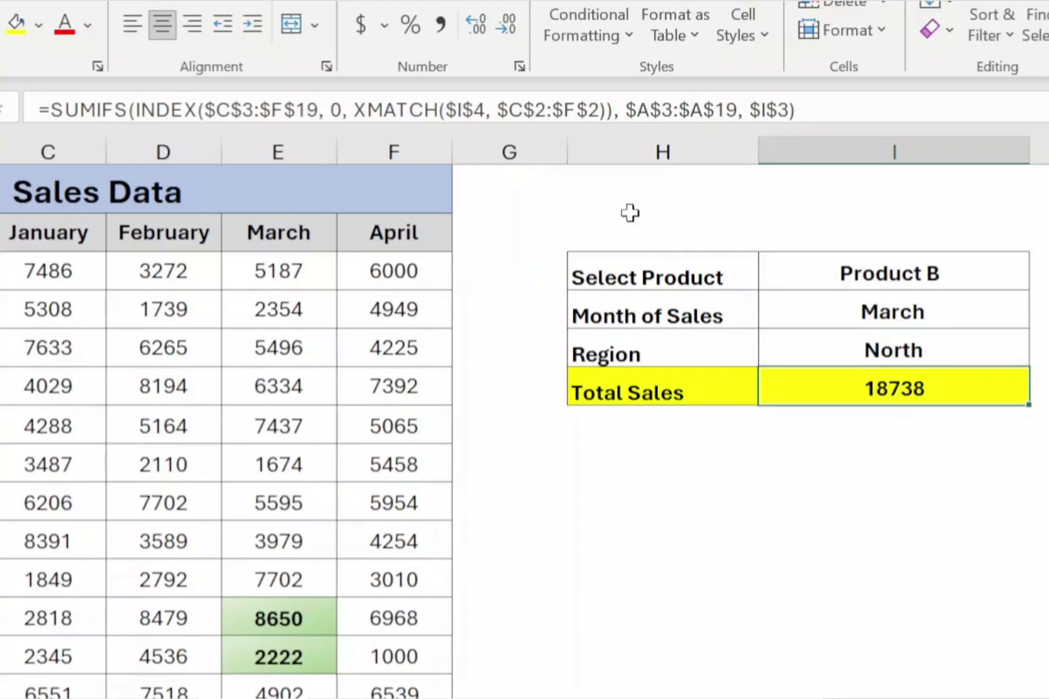
pyautogui.click(787, 110)
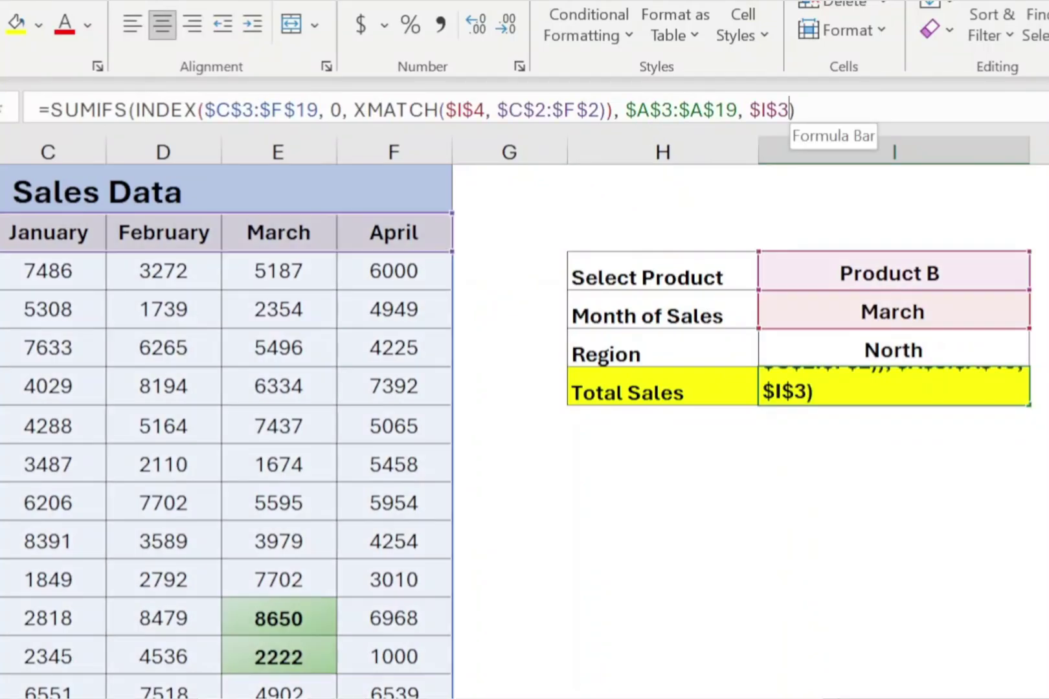
# Add $B$3:$B$19 matched to I5 as the region criterion, giving 10872
pyautogui.write(',')
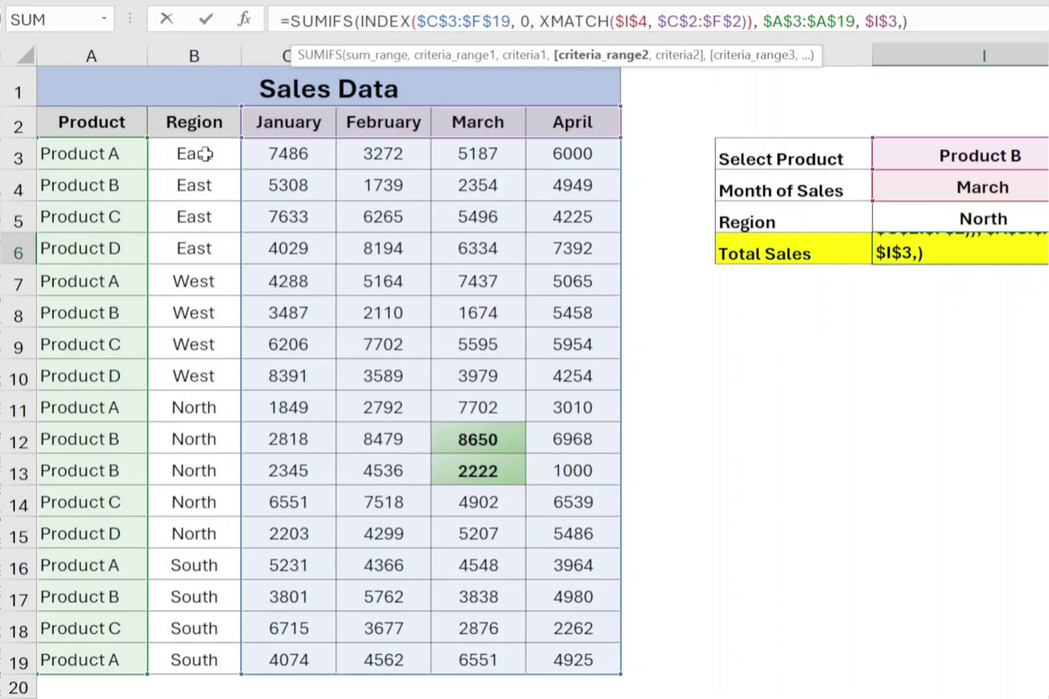
pyautogui.moveTo(204, 153); pyautogui.dragTo(202, 661)
pyautogui.press('F4')
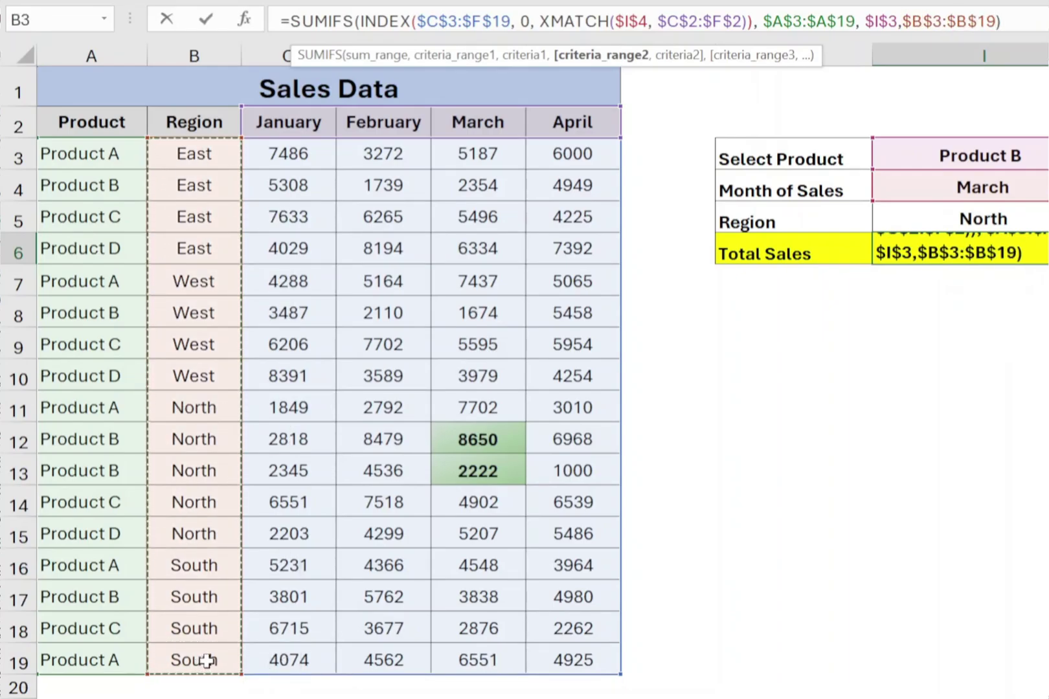
pyautogui.write(',')
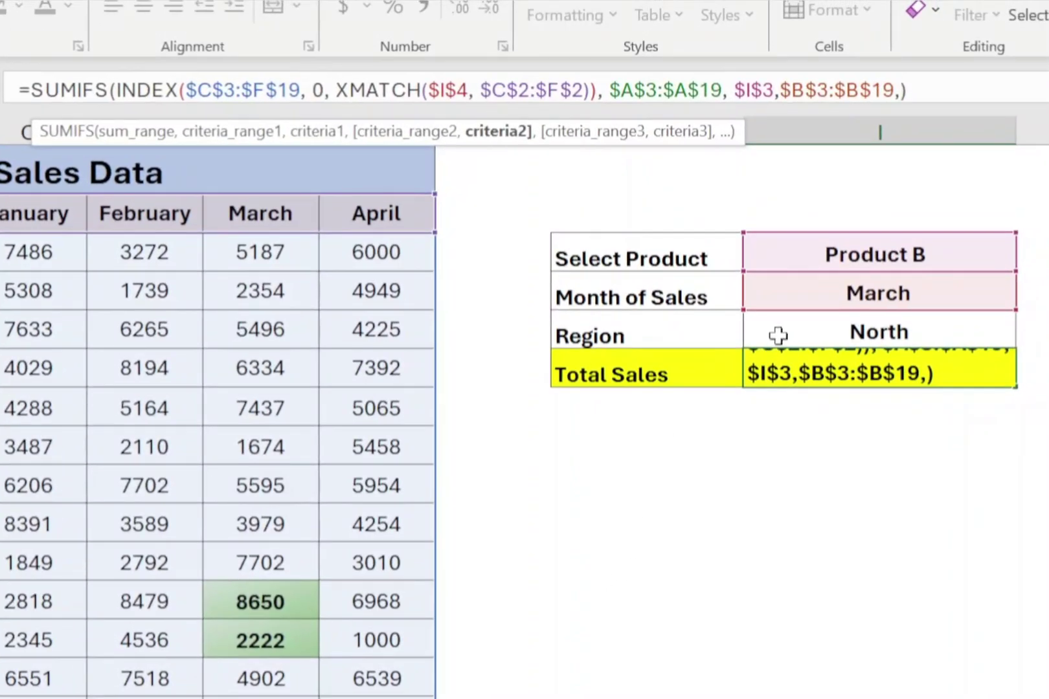
pyautogui.click(869, 250)
pyautogui.press('Return')
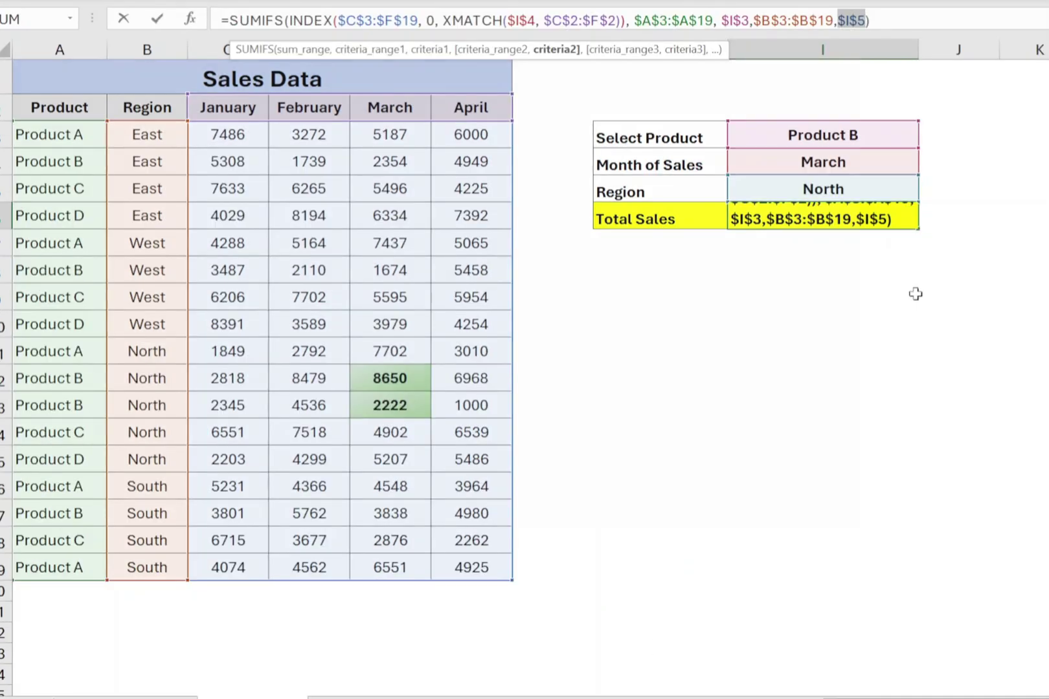
# Pick Product C, January and West from the three selector dropdowns
pyautogui.click(892, 138)
pyautogui.click(926, 139)
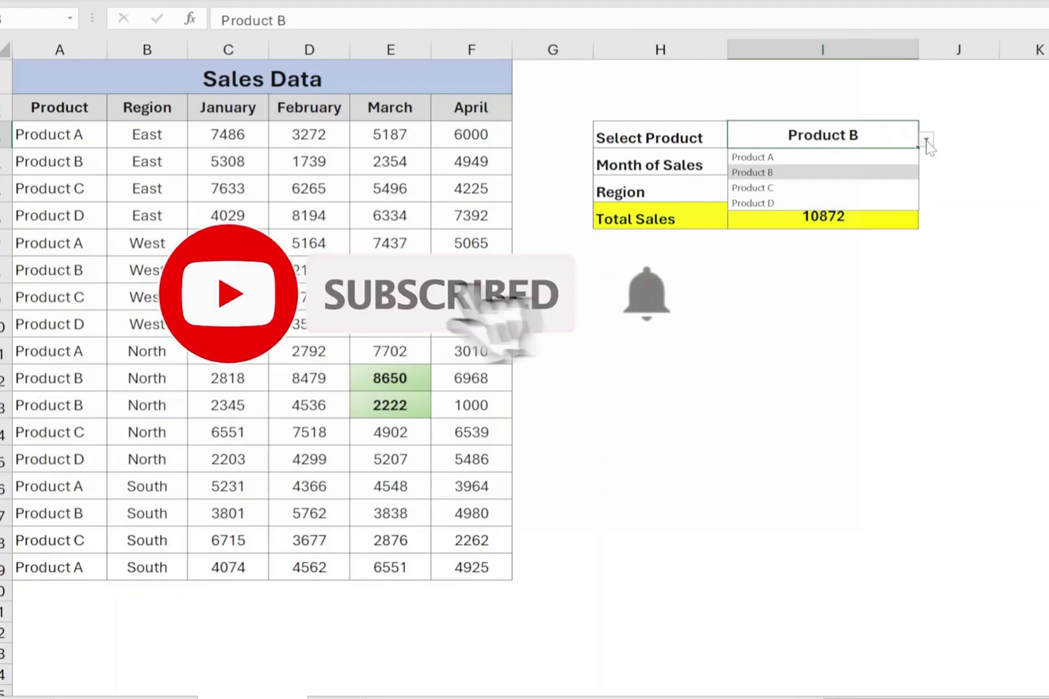
pyautogui.click(892, 193)
pyautogui.click(904, 160)
pyautogui.click(927, 170)
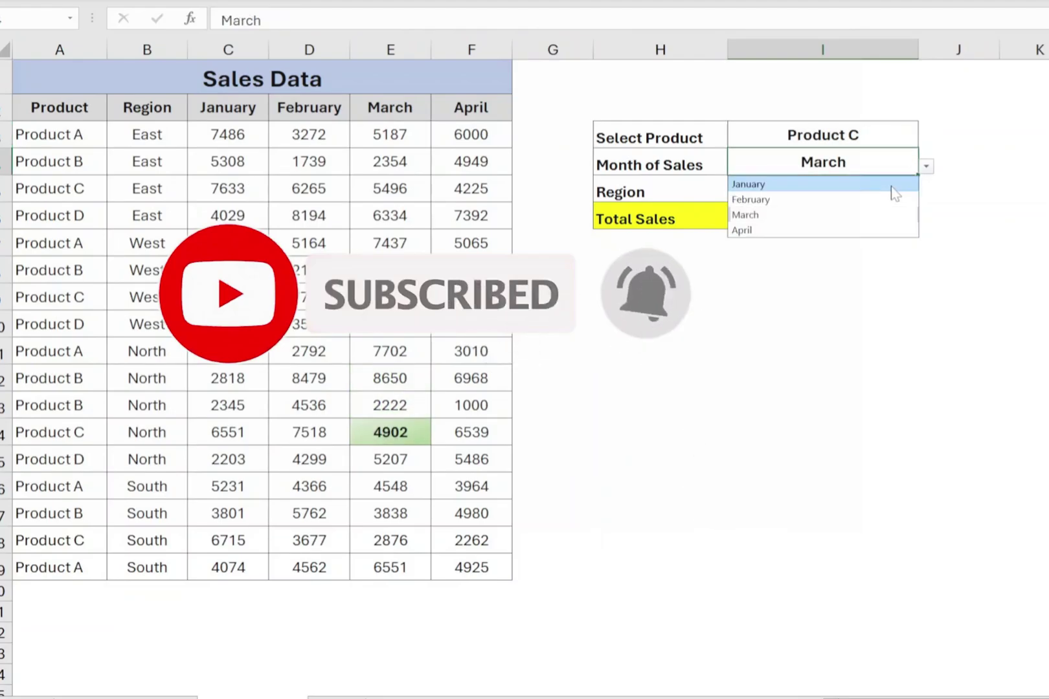
pyautogui.click(891, 183)
pyautogui.click(900, 188)
pyautogui.click(926, 193)
pyautogui.click(893, 226)
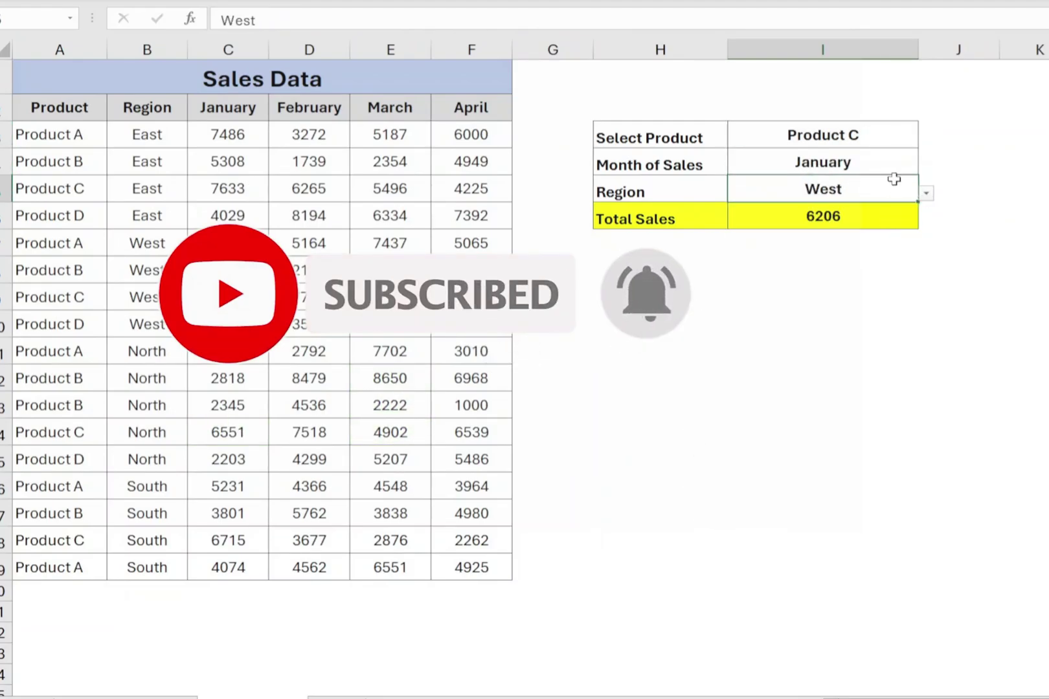
# Switch the product to Product A so Total Sales shows 4288
pyautogui.click(901, 136)
pyautogui.click(926, 140)
pyautogui.click(899, 154)
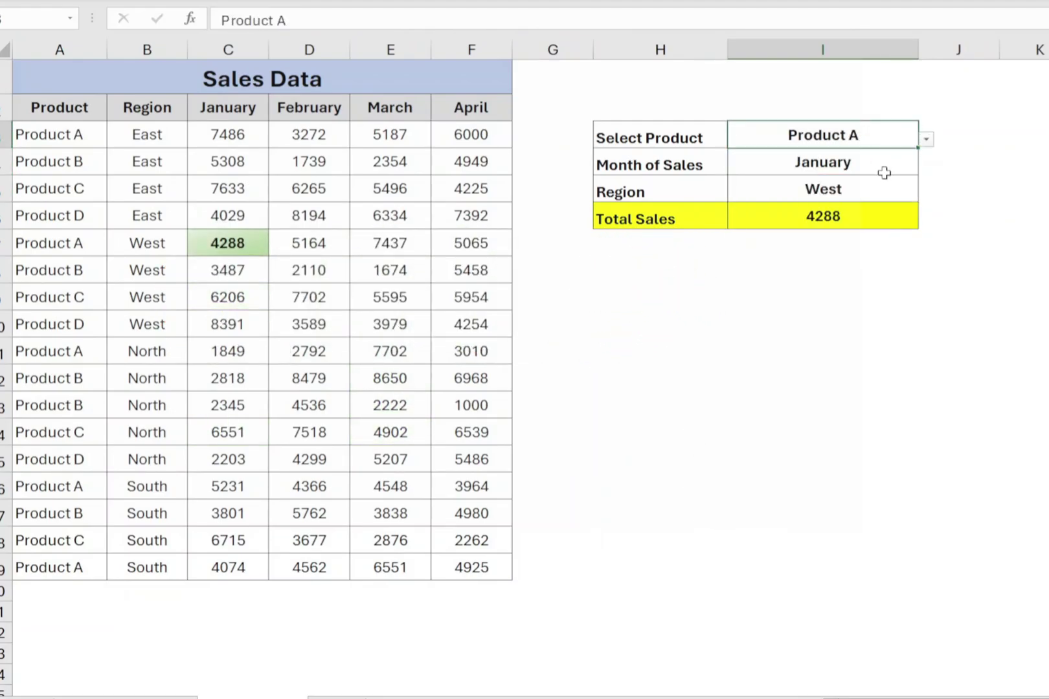